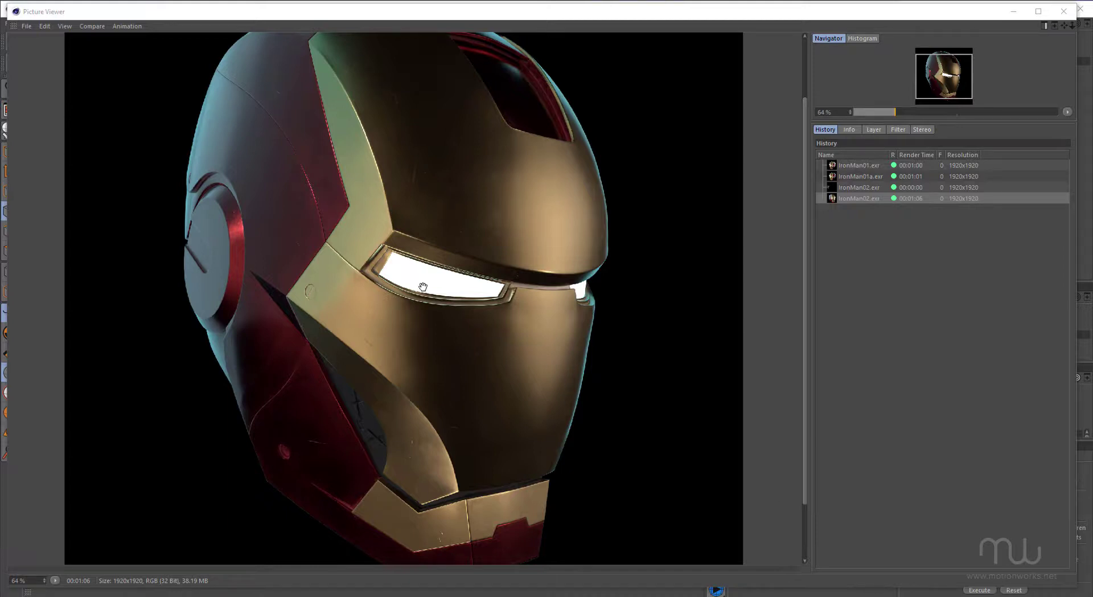
Zoom into the previous helmet render in the Picture Viewer and pan around it
{"action": "scroll", "coordinate": [423, 286], "scroll_direction": "up", "scroll_amount": 1}
{"action": "scroll", "coordinate": [423, 286], "scroll_direction": "up", "scroll_amount": 1}
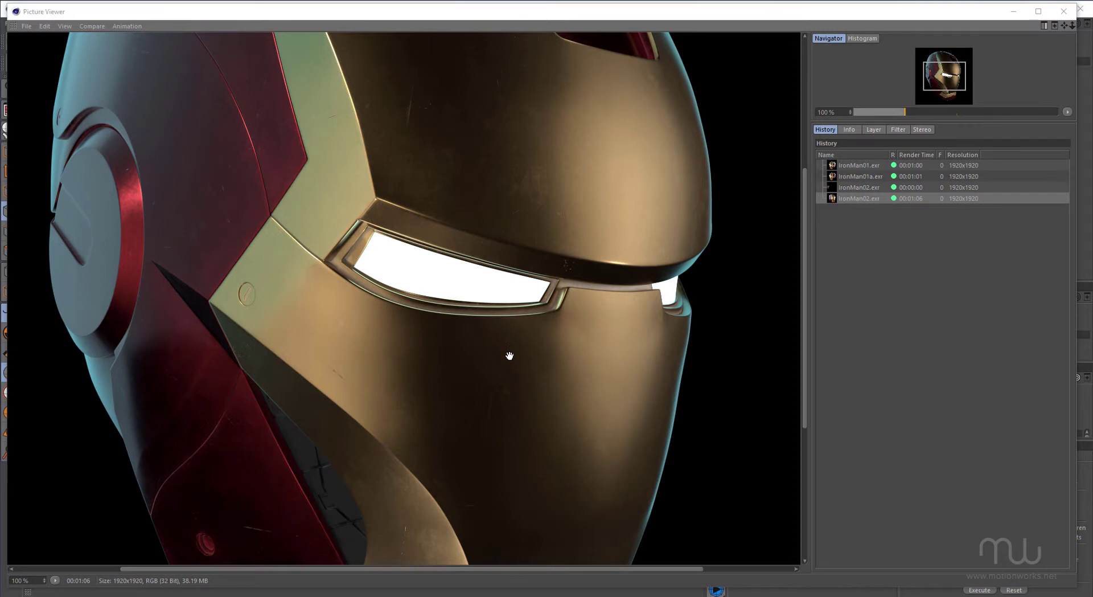
{"action": "left_click_drag", "start_coordinate": [507, 366], "coordinate": [559, 296]}
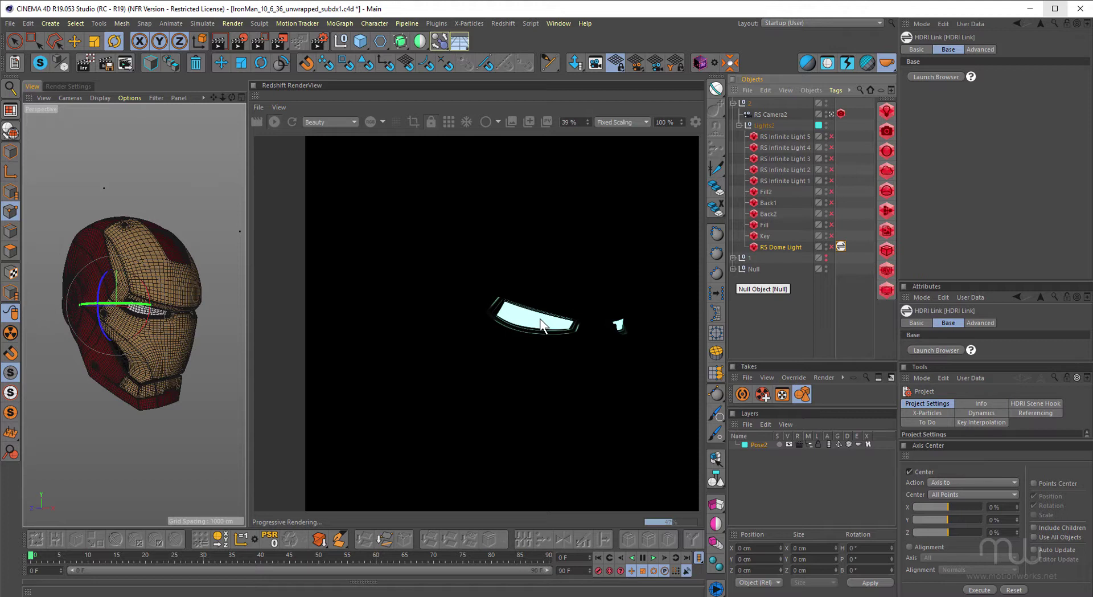
Select the RS Dome Light to inspect its settings
{"action": "left_click", "coordinate": [775, 247]}
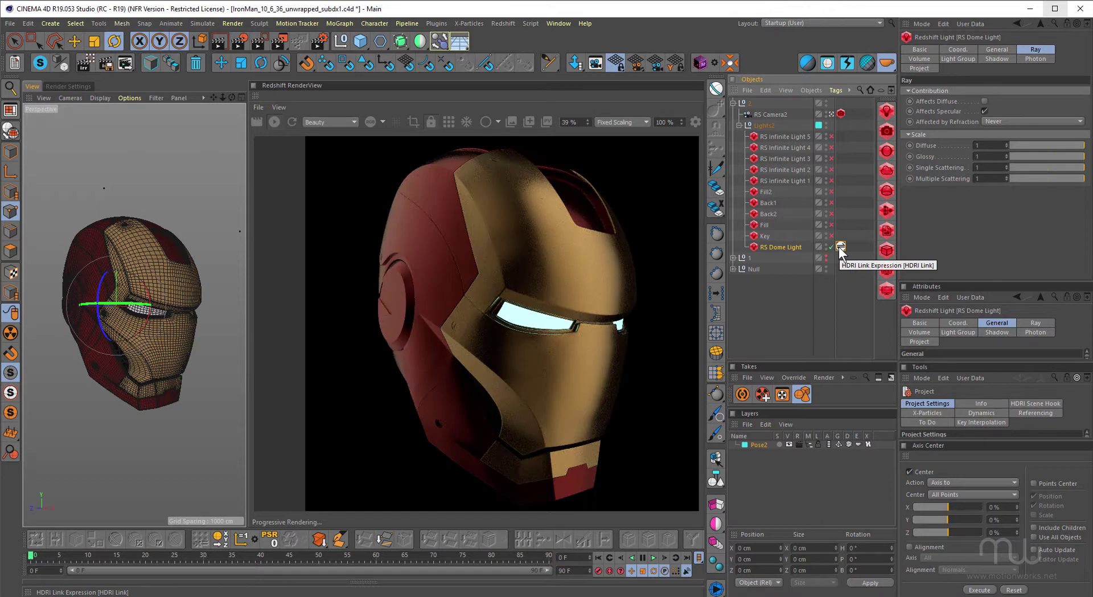
Apply the GSG PRO STUDIOS METAL 015 HDRI to the dome light from the HDRI Browser
{"action": "left_click", "coordinate": [840, 246]}
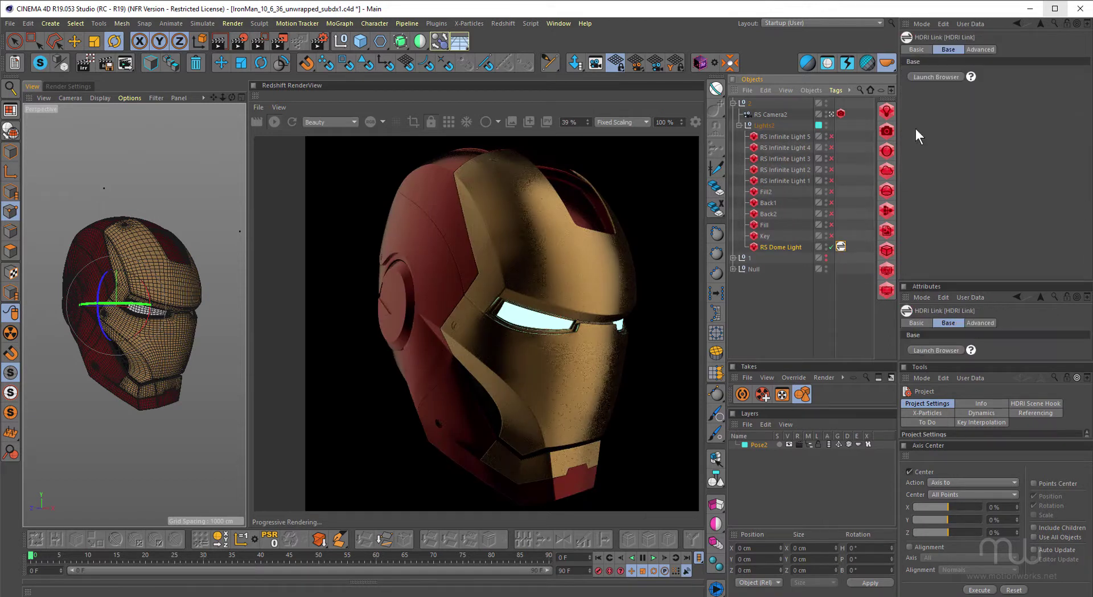
{"action": "left_click", "coordinate": [925, 76]}
{"action": "left_click_drag", "start_coordinate": [969, 87], "coordinate": [822, 115]}
{"action": "double_click", "coordinate": [918, 435]}
{"action": "left_click_drag", "start_coordinate": [787, 116], "coordinate": [907, 89]}
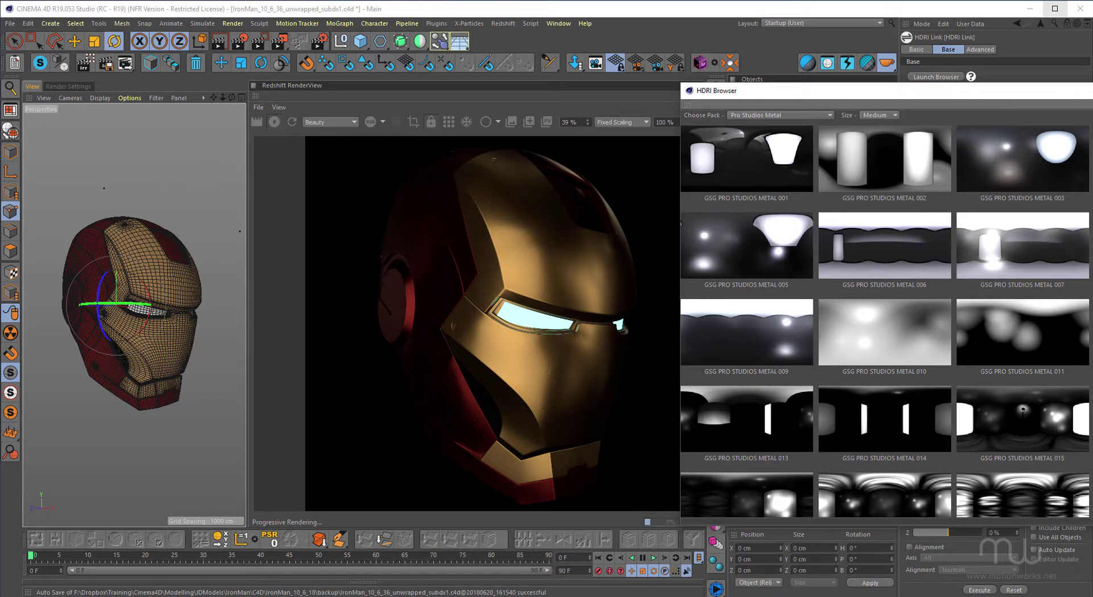
{"action": "scroll", "coordinate": [885, 321], "scroll_direction": "down", "scroll_amount": 3}
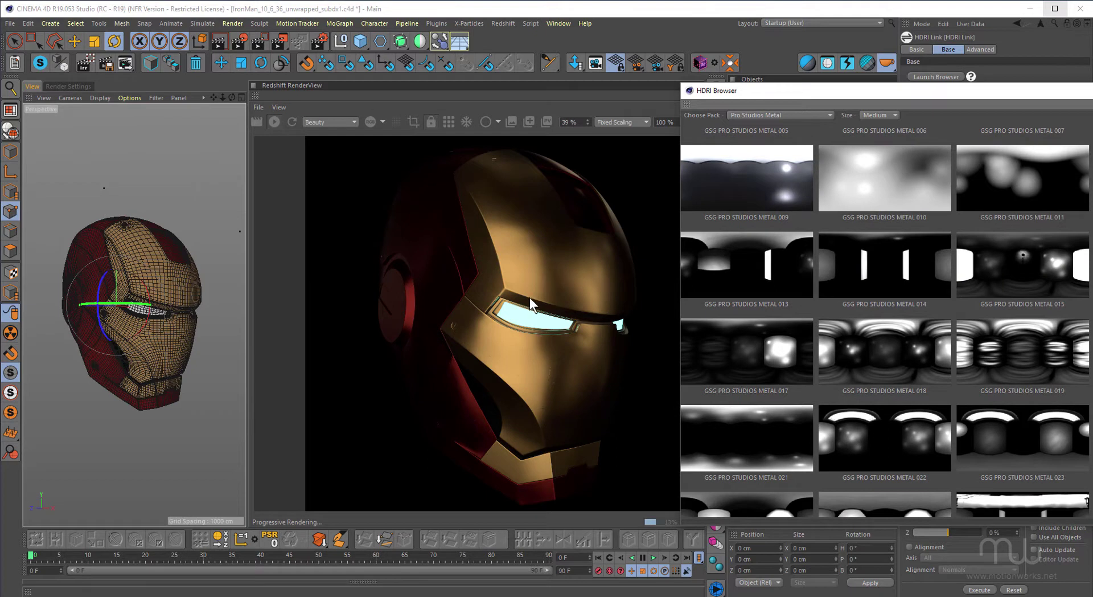
Enable the Key area light and lower its Area Spread to 0.241
{"action": "left_click", "coordinate": [831, 247]}
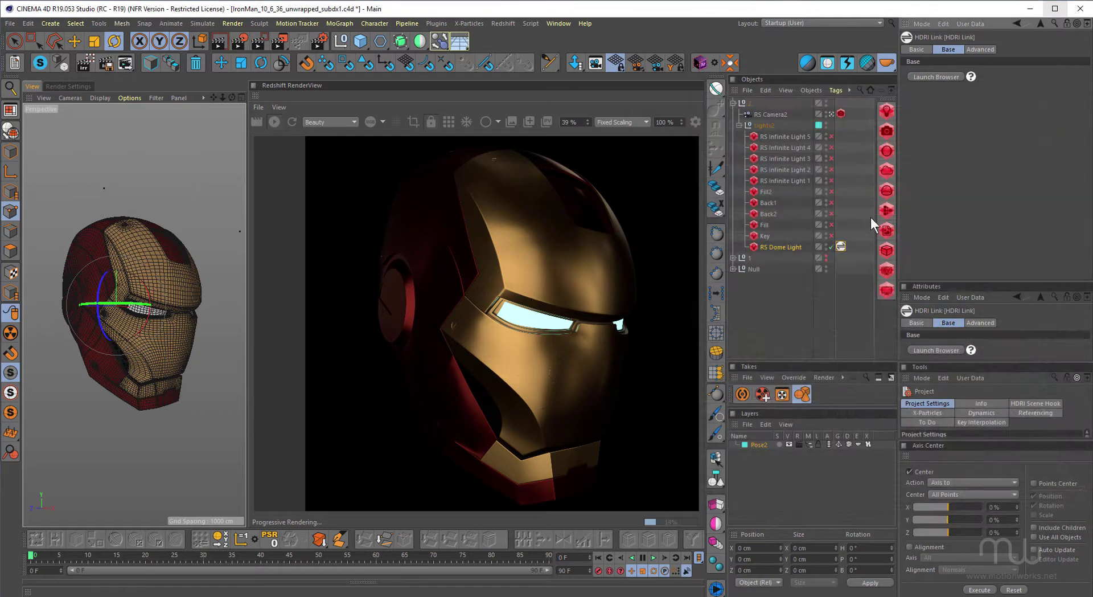
{"action": "left_click", "coordinate": [764, 235]}
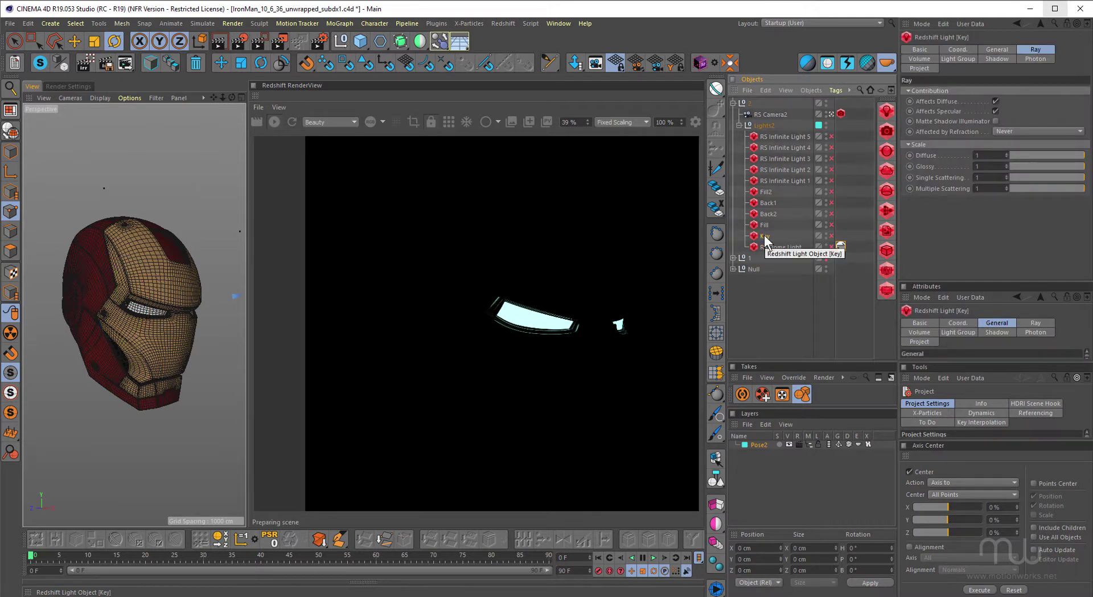
{"action": "left_click", "coordinate": [831, 236]}
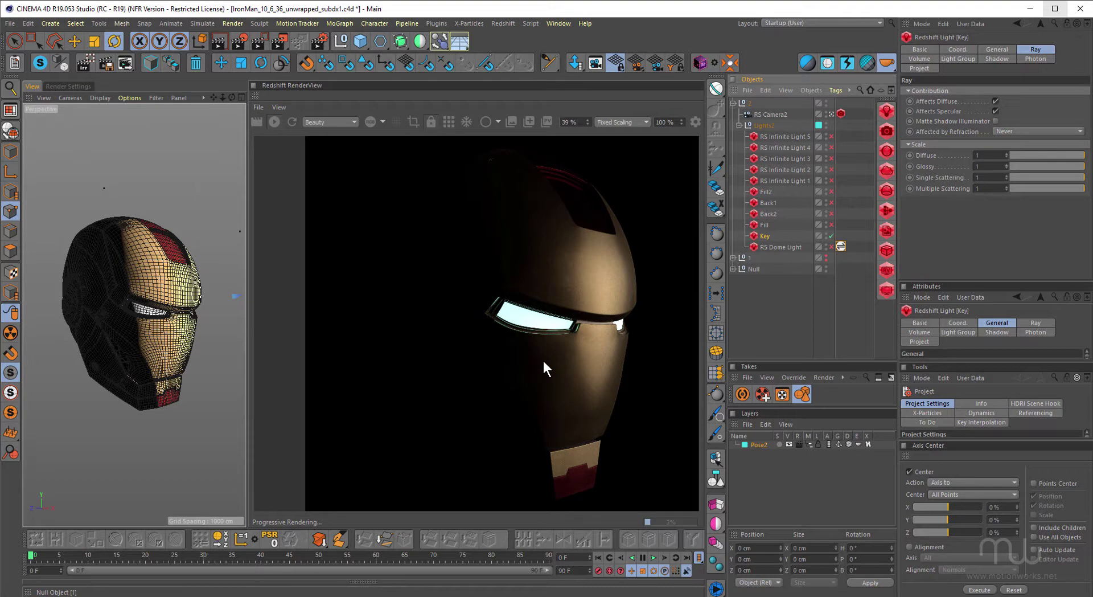
{"action": "left_click", "coordinate": [996, 49]}
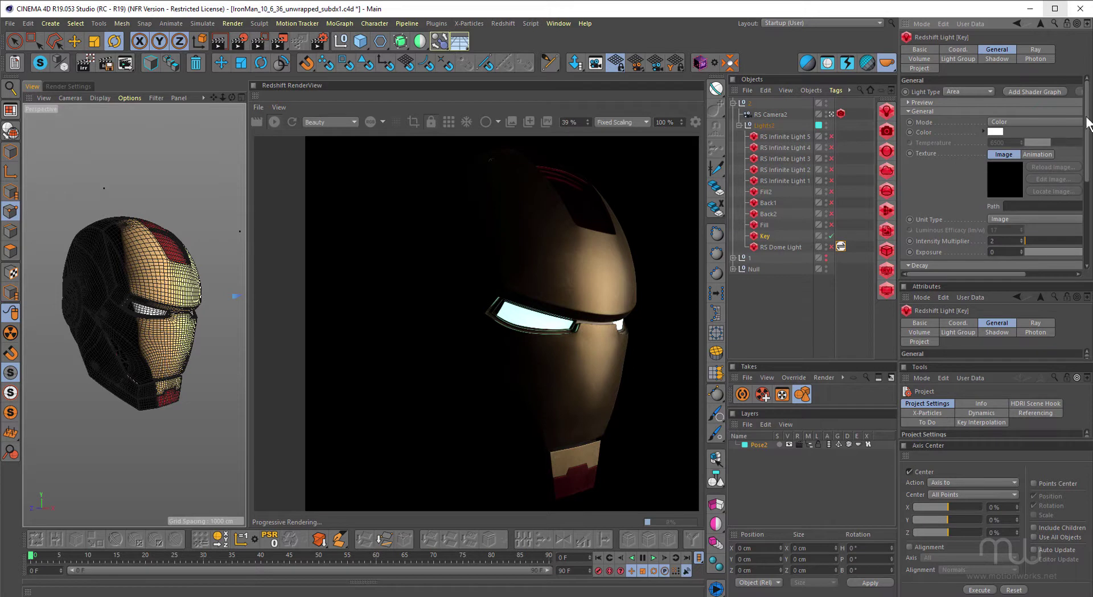
{"action": "left_click_drag", "start_coordinate": [1086, 127], "coordinate": [1088, 207]}
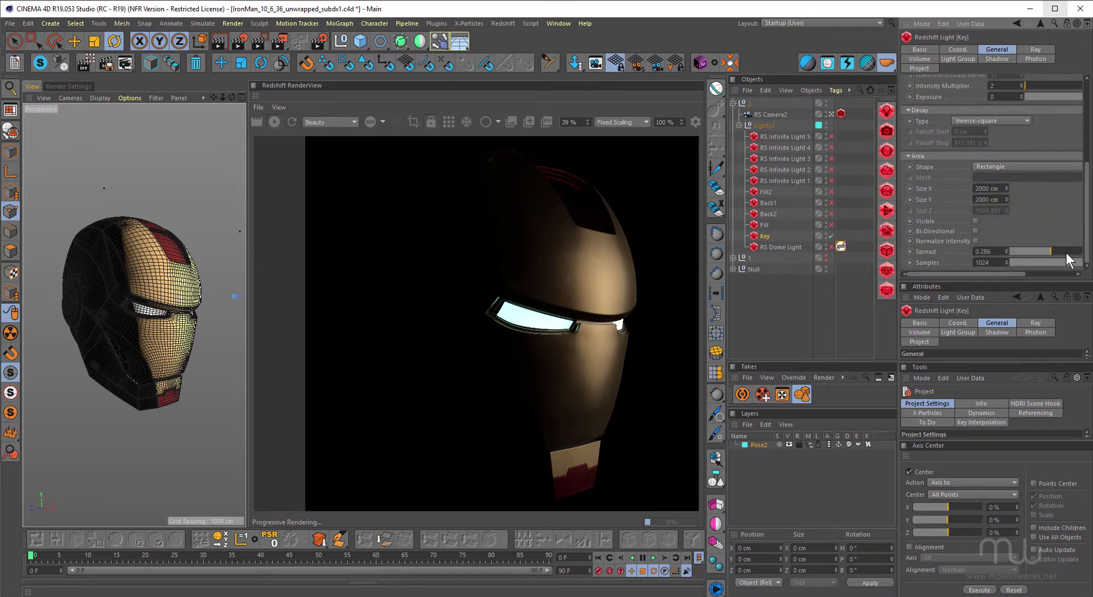
{"action": "mouse_move", "coordinate": [1043, 254]}
{"action": "left_mouse_down"}
{"action": "mouse_move", "coordinate": [1033, 258]}
{"action": "mouse_move", "coordinate": [1044, 258]}
{"action": "left_mouse_up"}
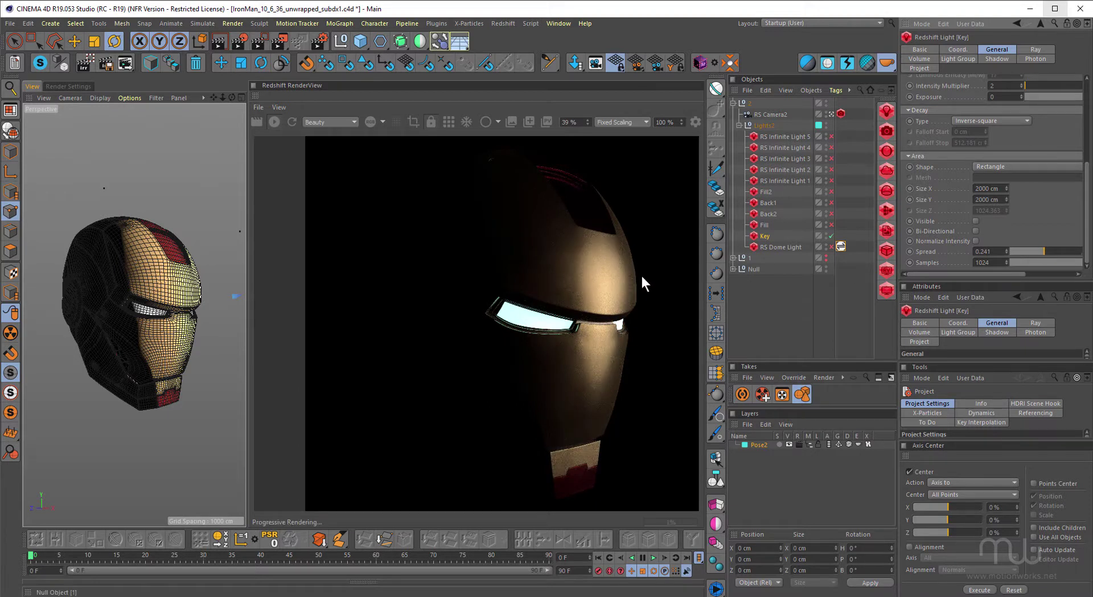
Switch on the Fill light, look through it, and orbit to swing it around the helmet
{"action": "left_click", "coordinate": [764, 224]}
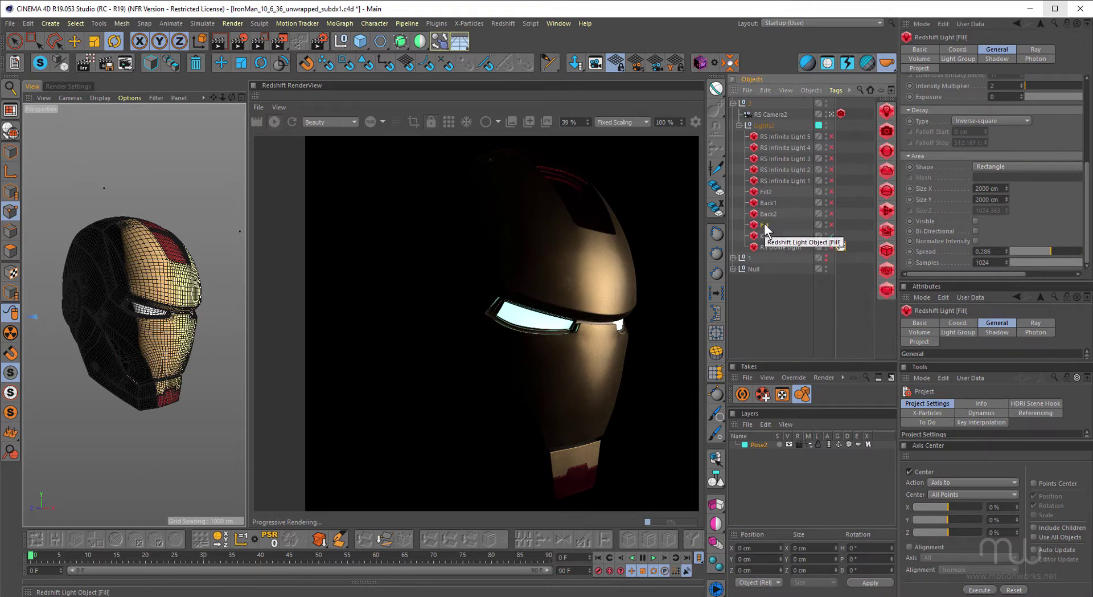
{"action": "left_click", "coordinate": [832, 224]}
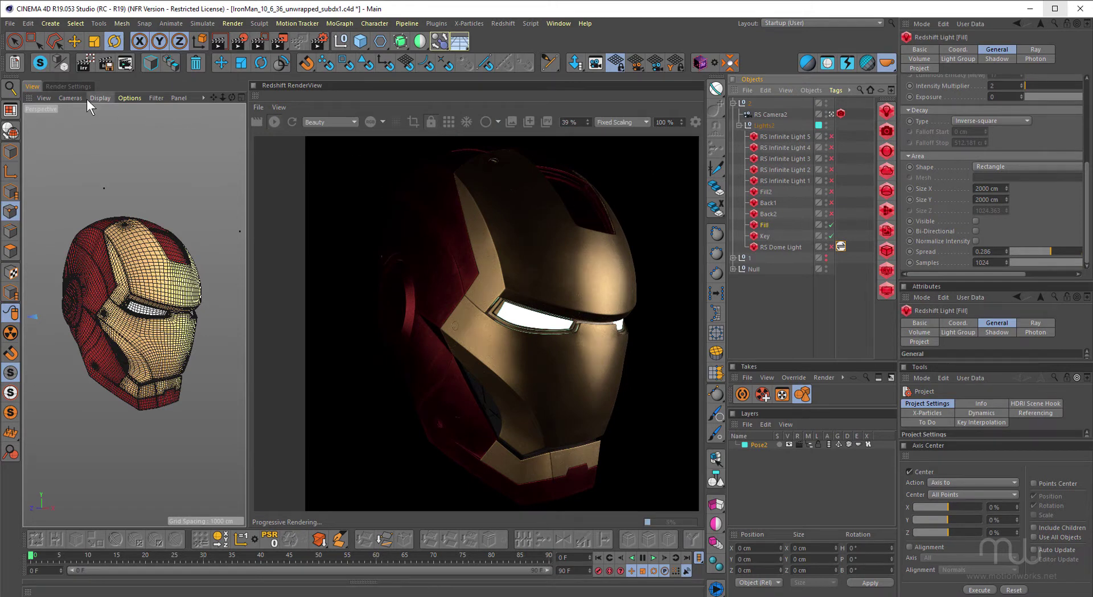
{"action": "left_click", "coordinate": [71, 97]}
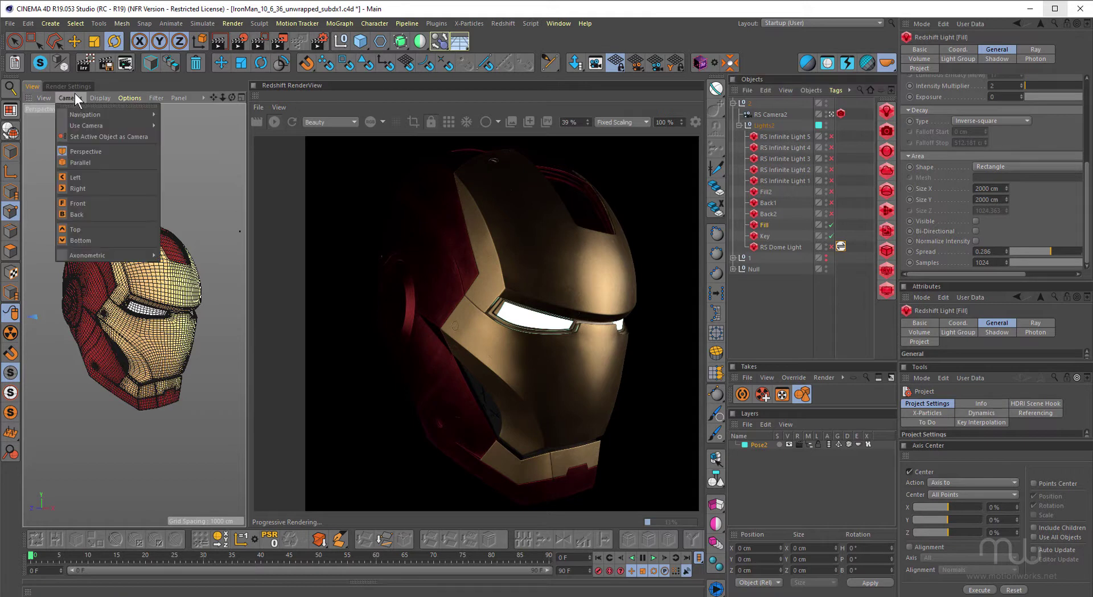
{"action": "left_click", "coordinate": [101, 137]}
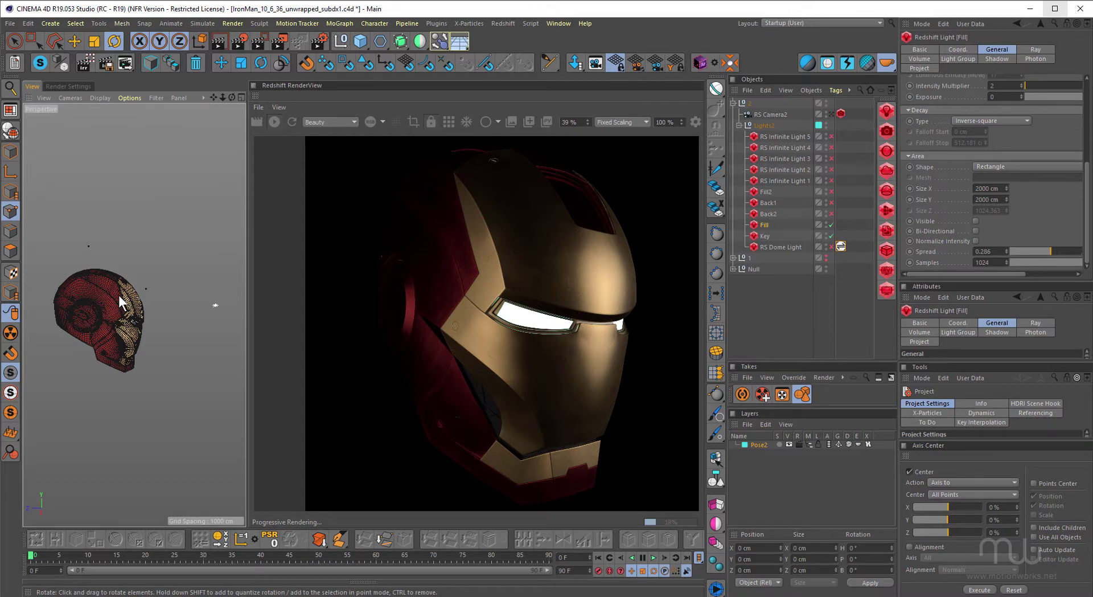
{"action": "left_click_drag", "start_coordinate": [118, 295], "coordinate": [131, 313]}
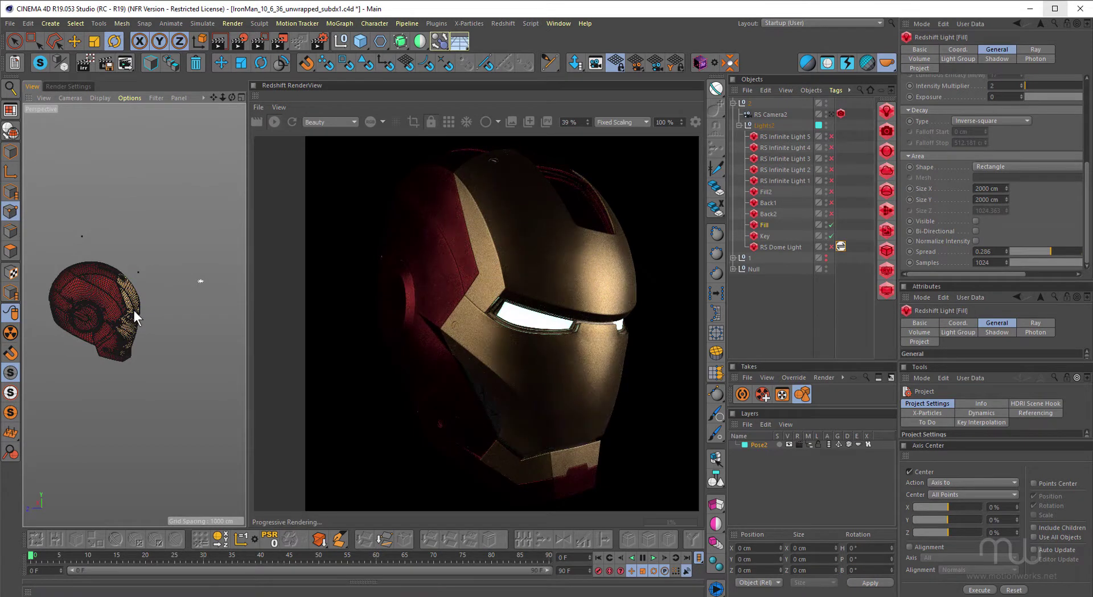
Move Back1 below Back2 and switch it on, comparing the render with it off and on
{"action": "left_click", "coordinate": [767, 214]}
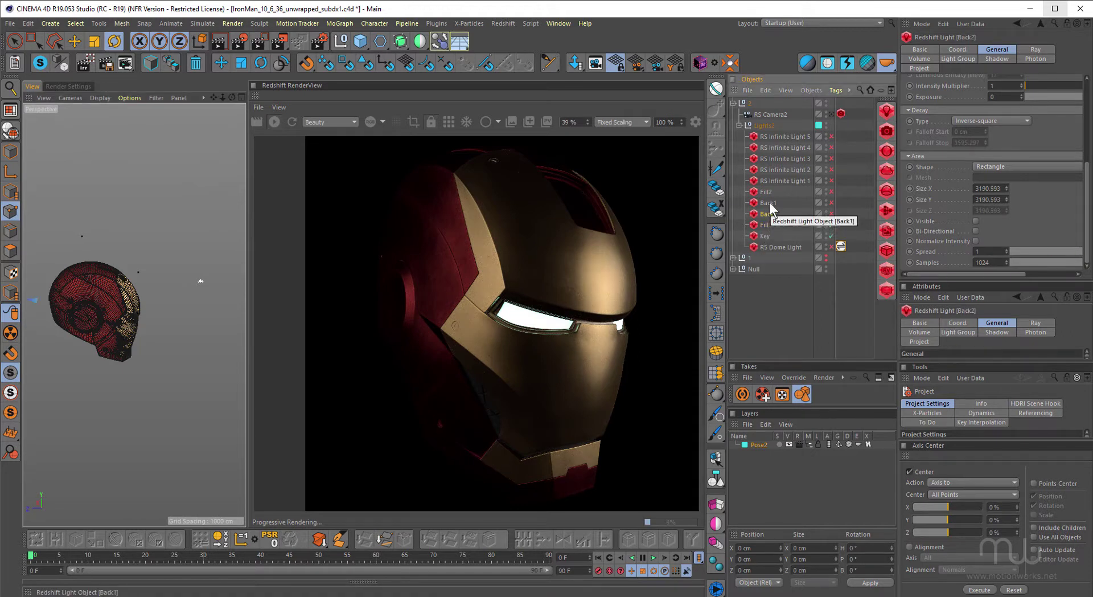
{"action": "left_click_drag", "start_coordinate": [769, 203], "coordinate": [770, 218]}
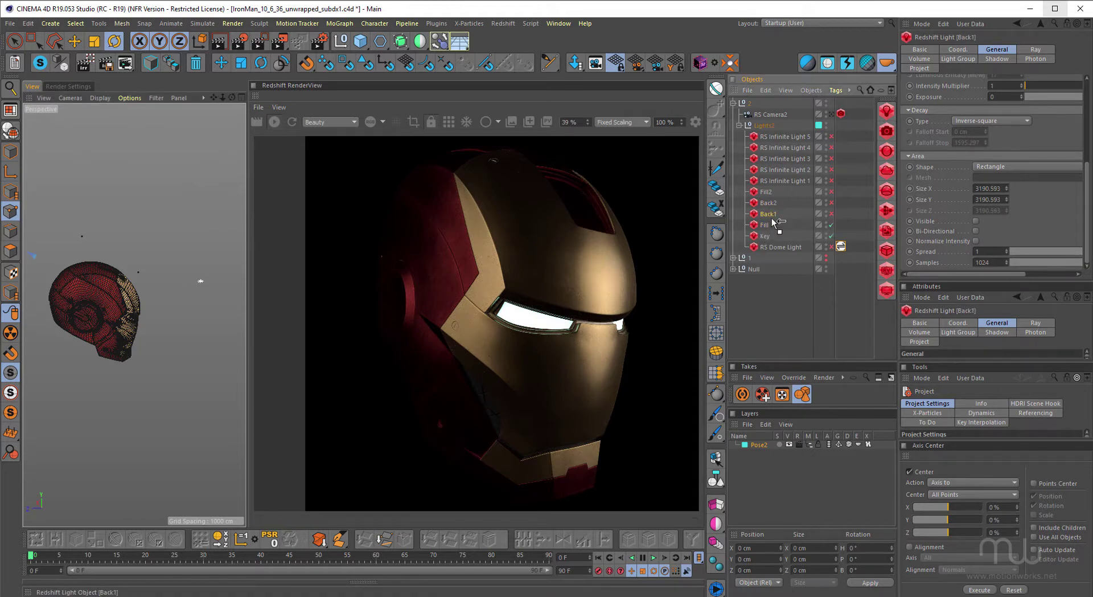
{"action": "left_click", "coordinate": [831, 214]}
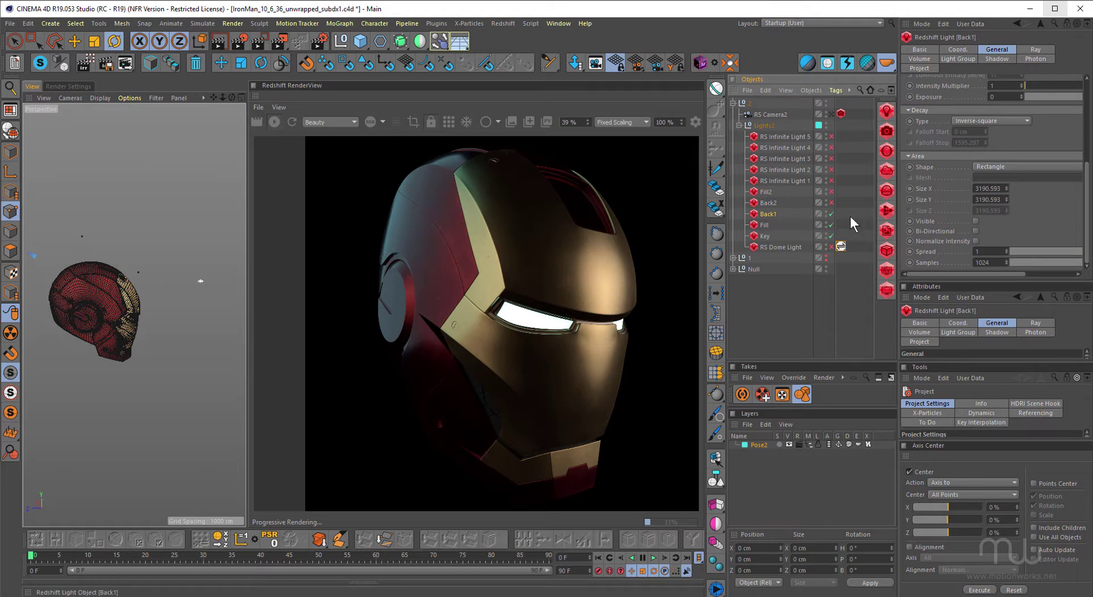
{"action": "left_click", "coordinate": [831, 214]}
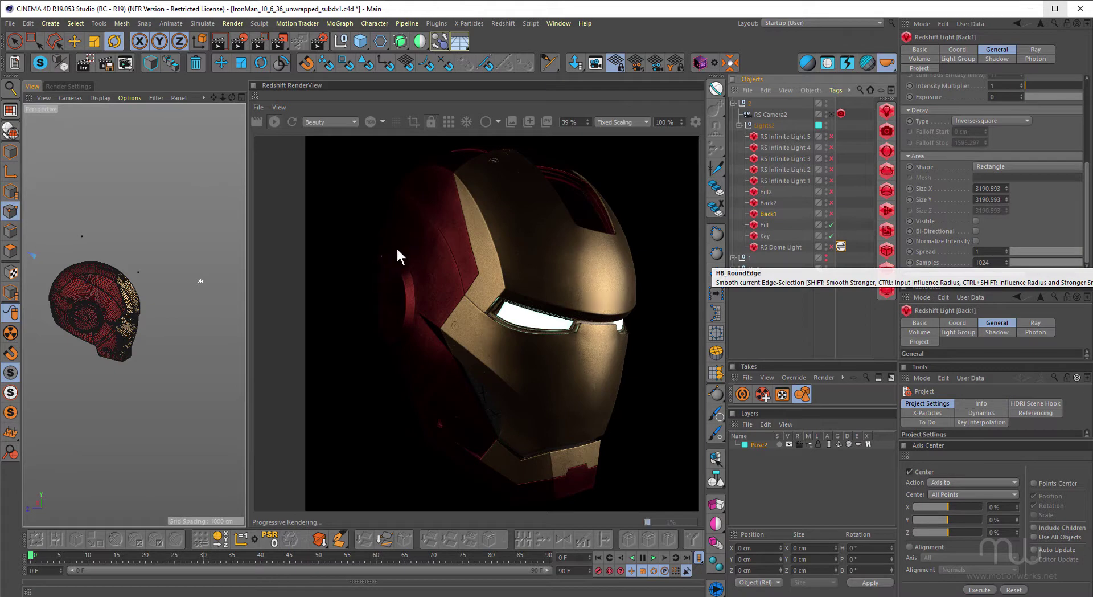
{"action": "left_click", "coordinate": [830, 214]}
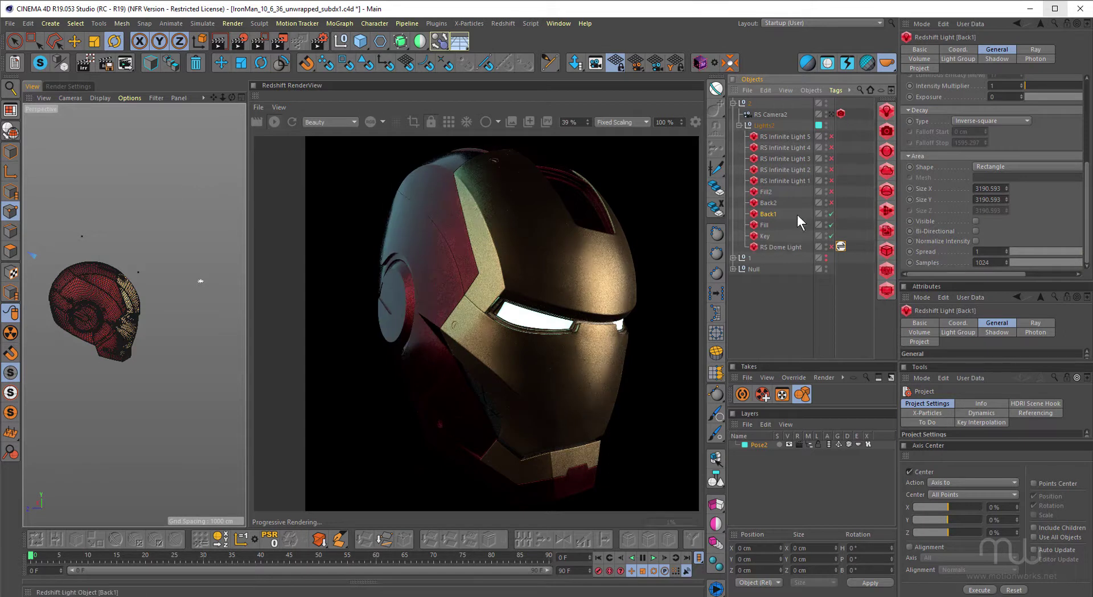
Look through Back1 in the viewport and orbit to aim its rim light at the helmet
{"action": "left_click", "coordinate": [73, 97]}
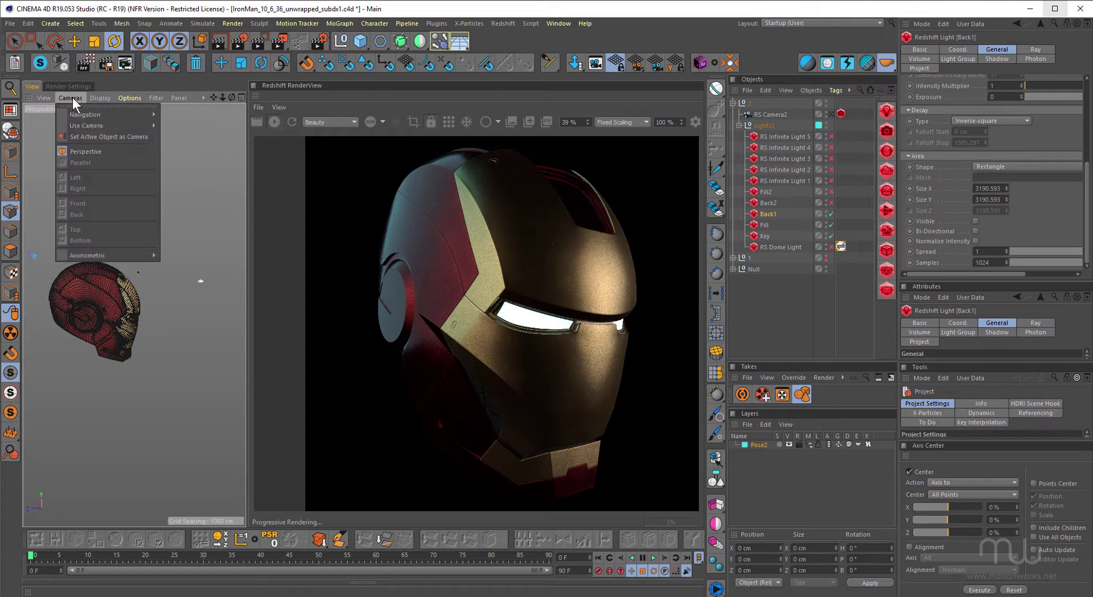
{"action": "left_click", "coordinate": [85, 132]}
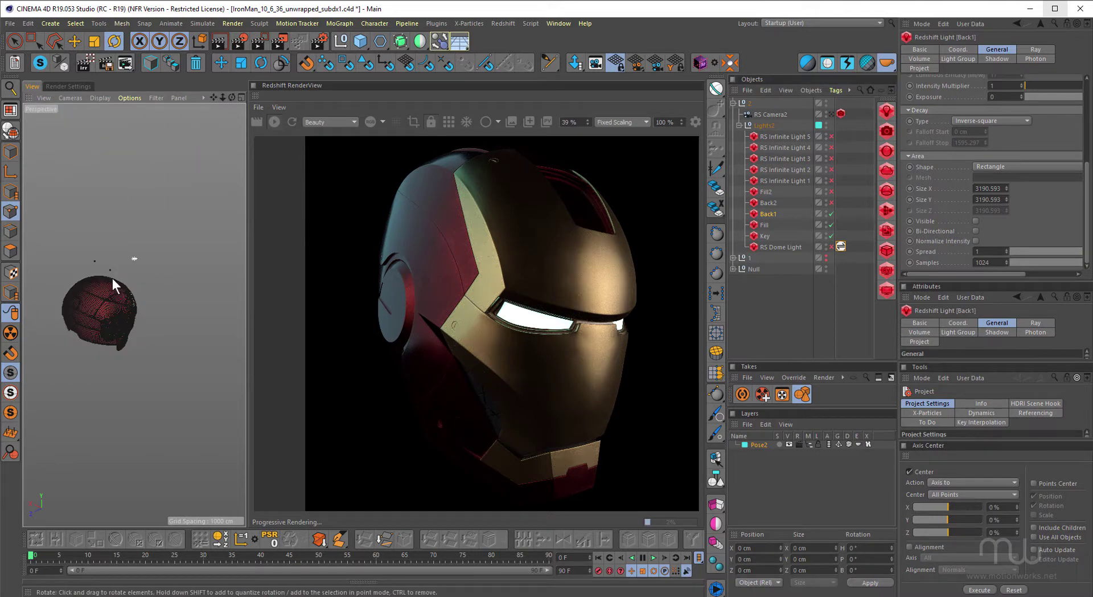
{"action": "mouse_move", "coordinate": [95, 299]}
{"action": "left_mouse_down", "text": "alt"}
{"action": "mouse_move", "coordinate": [74, 302]}
{"action": "mouse_move", "coordinate": [111, 302]}
{"action": "left_mouse_up", "text": "alt"}
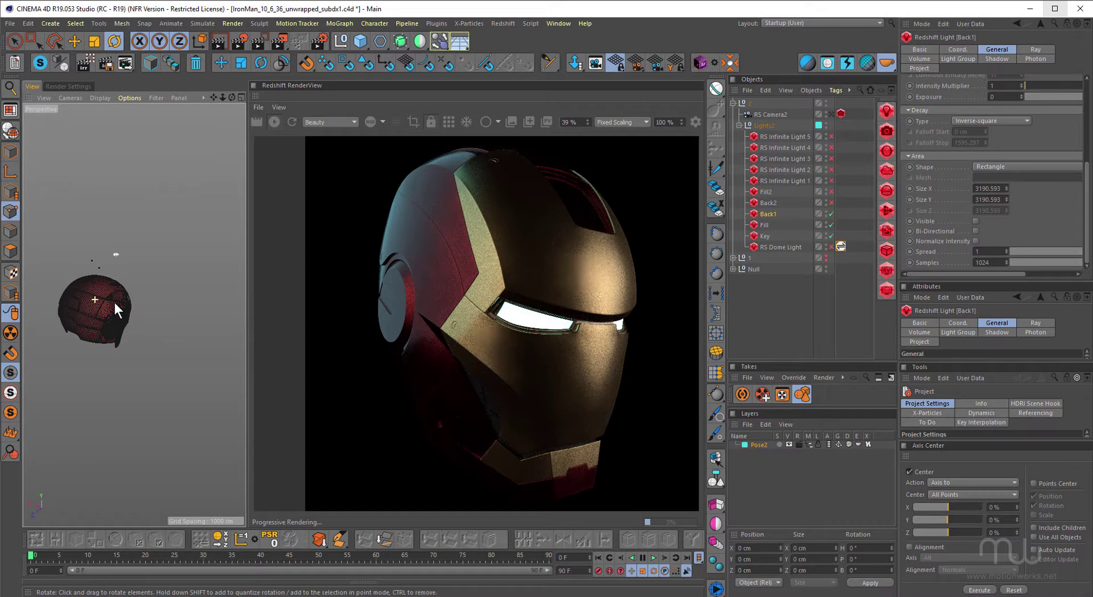
{"action": "left_click_drag", "start_coordinate": [113, 299], "coordinate": [118, 309], "text": "alt"}
{"action": "left_click", "coordinate": [774, 204]}
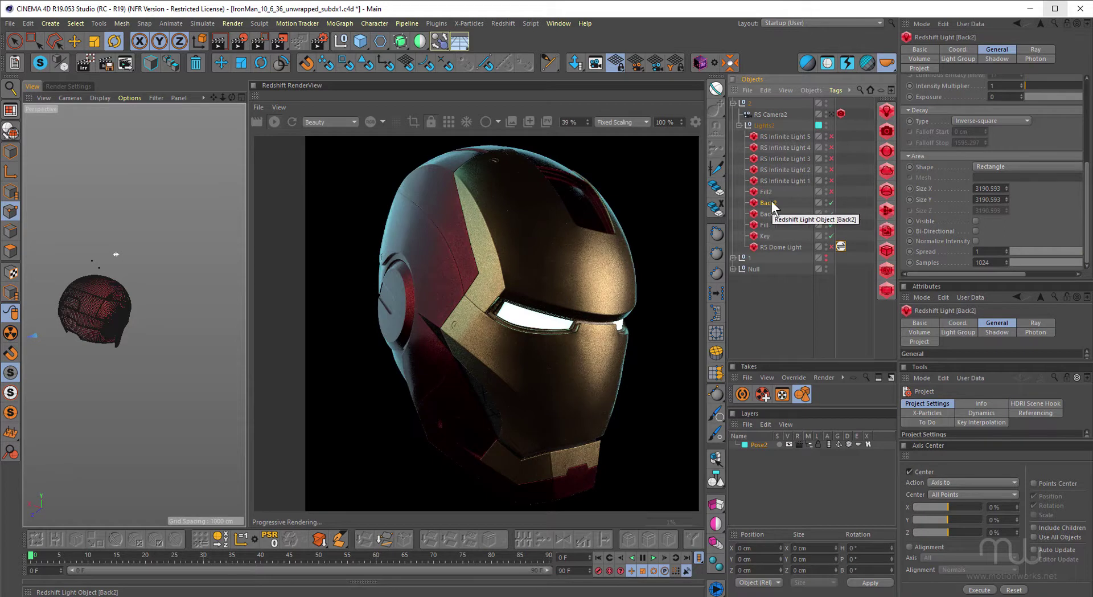
Look through the Back2 light in the viewport and zoom into the RenderView
{"action": "left_click", "coordinate": [70, 98]}
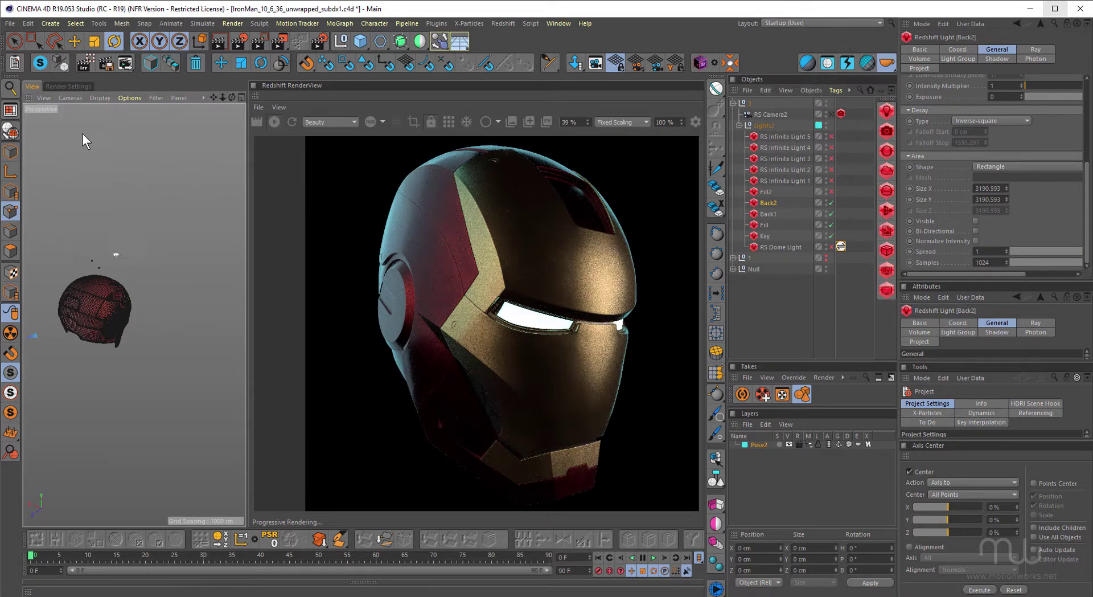
{"action": "left_click", "coordinate": [82, 133]}
{"action": "scroll", "coordinate": [115, 310], "scroll_direction": "up", "scroll_amount": 1}
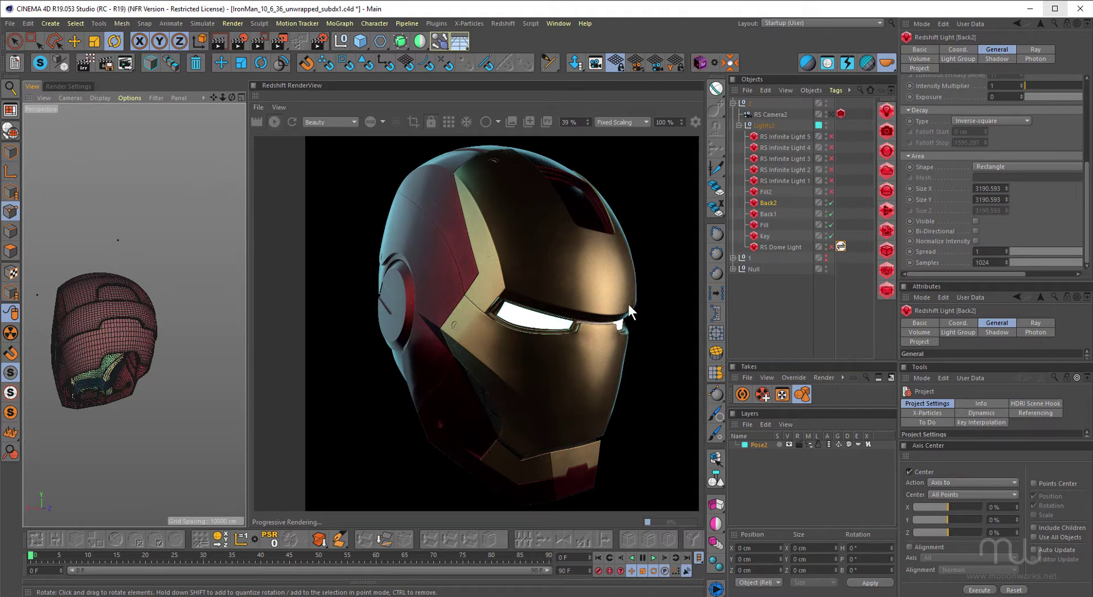
{"action": "scroll", "coordinate": [626, 354], "scroll_direction": "up", "scroll_amount": 5}
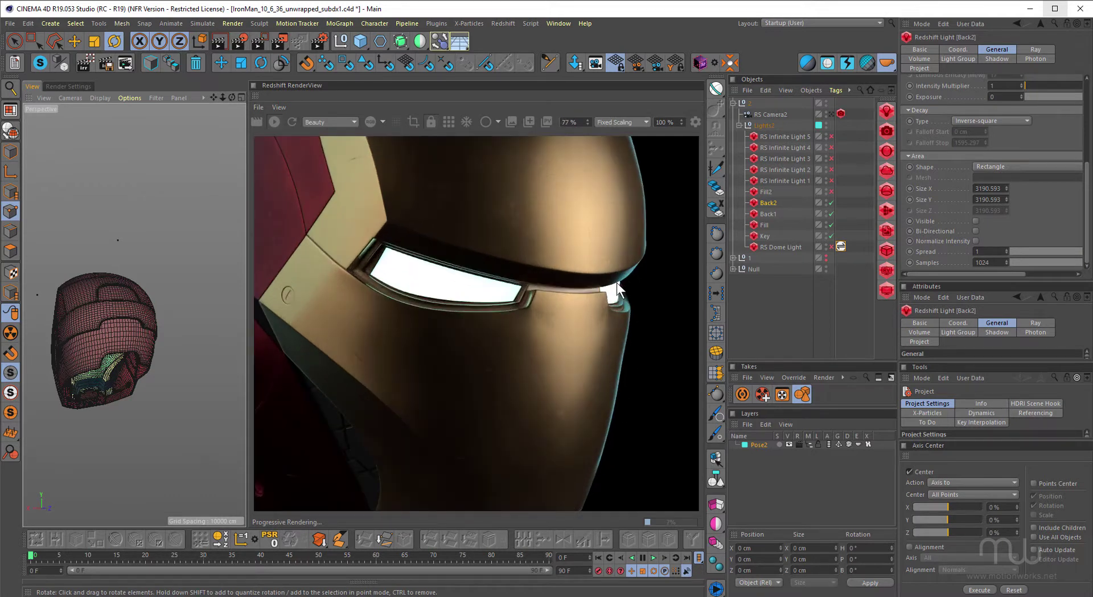
{"action": "scroll", "coordinate": [640, 356], "scroll_direction": "down", "scroll_amount": 3}
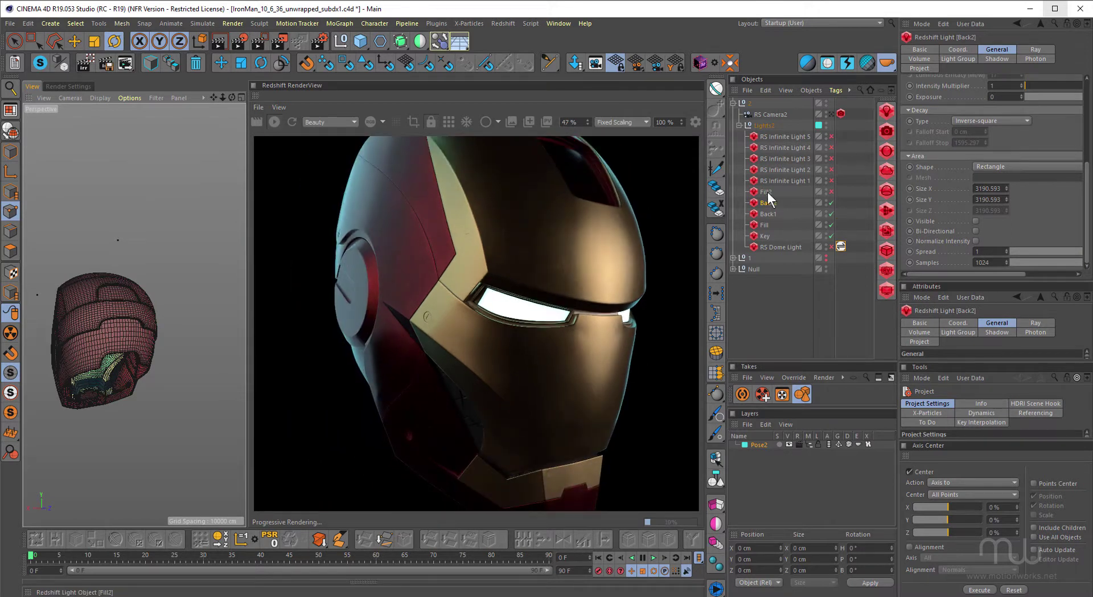
Pan and zoom the RenderView until the whole helmet face is framed
{"action": "middle_click_drag", "start_coordinate": [543, 343], "coordinate": [530, 303]}
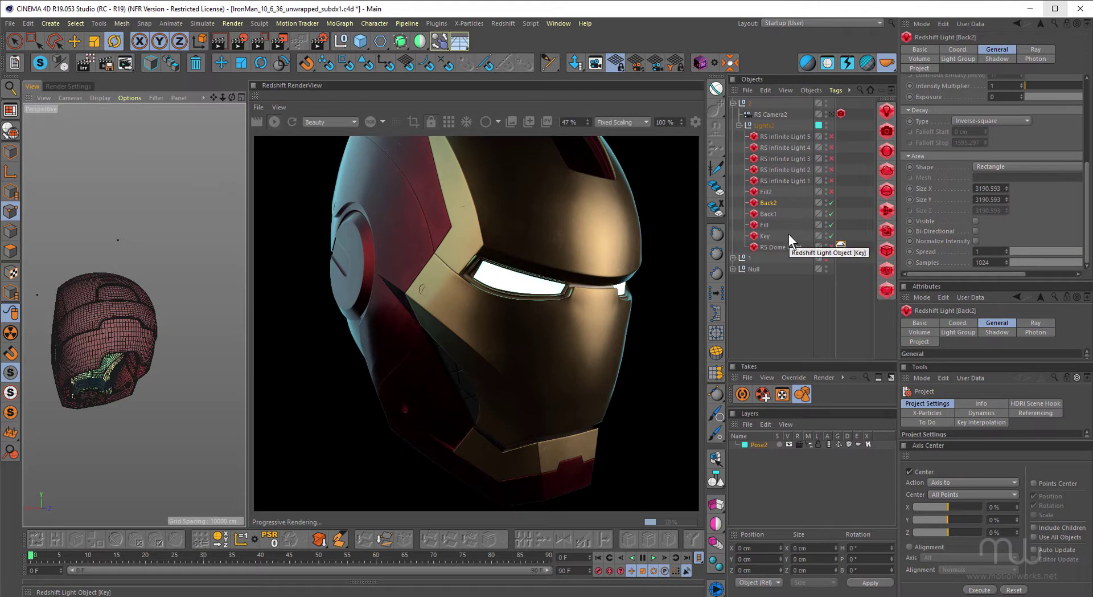
{"action": "left_click_drag", "start_coordinate": [528, 264], "coordinate": [503, 313]}
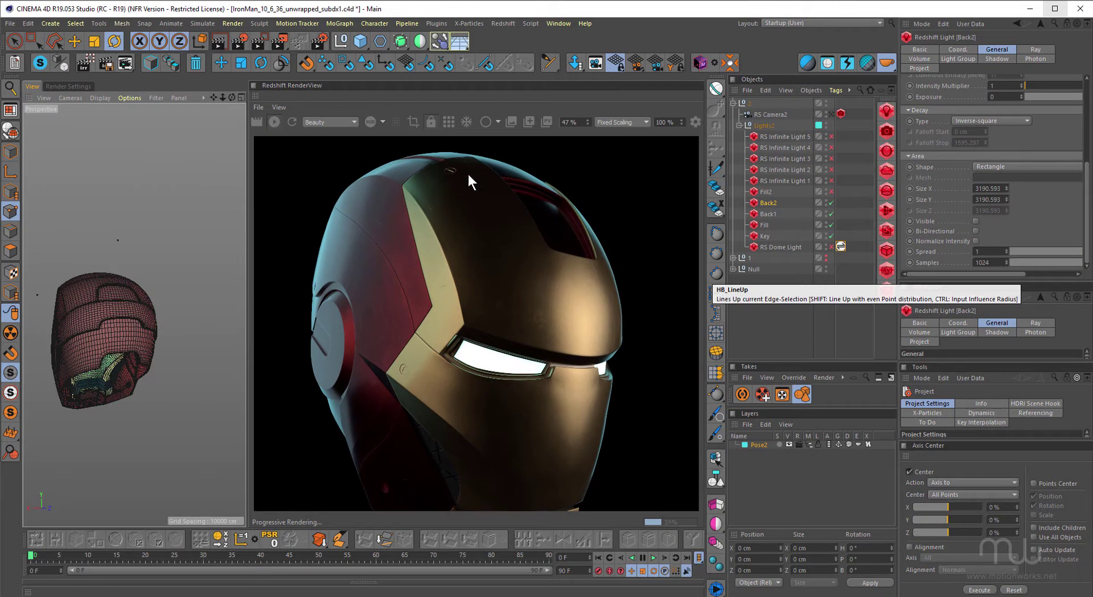
{"action": "left_click_drag", "start_coordinate": [518, 301], "coordinate": [498, 236]}
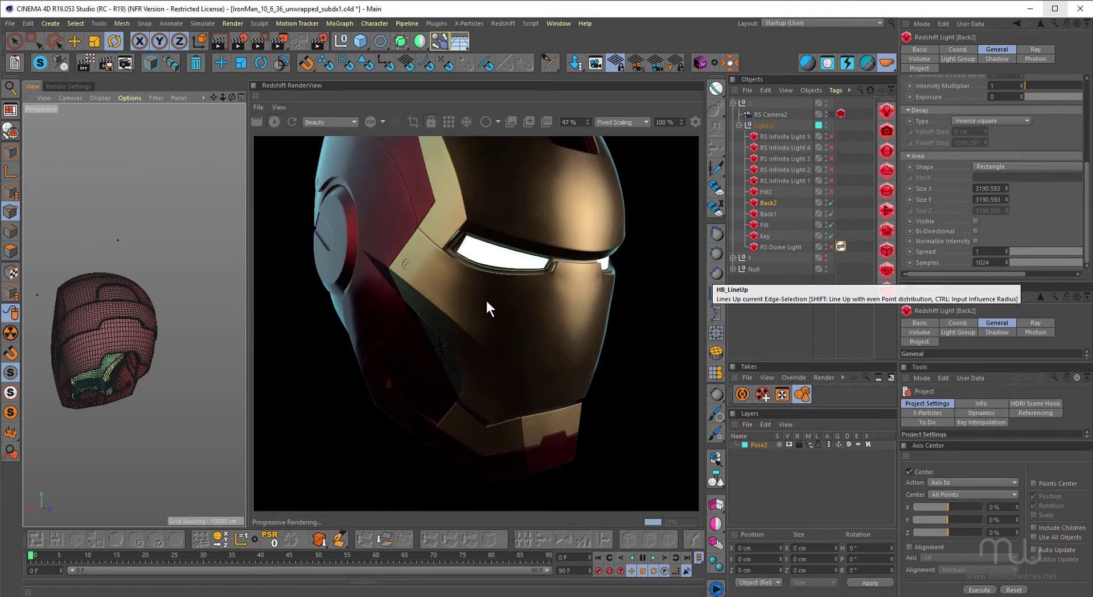
{"action": "left_click_drag", "start_coordinate": [486, 299], "coordinate": [491, 359]}
{"action": "scroll", "coordinate": [504, 309], "scroll_direction": "down", "scroll_amount": 2}
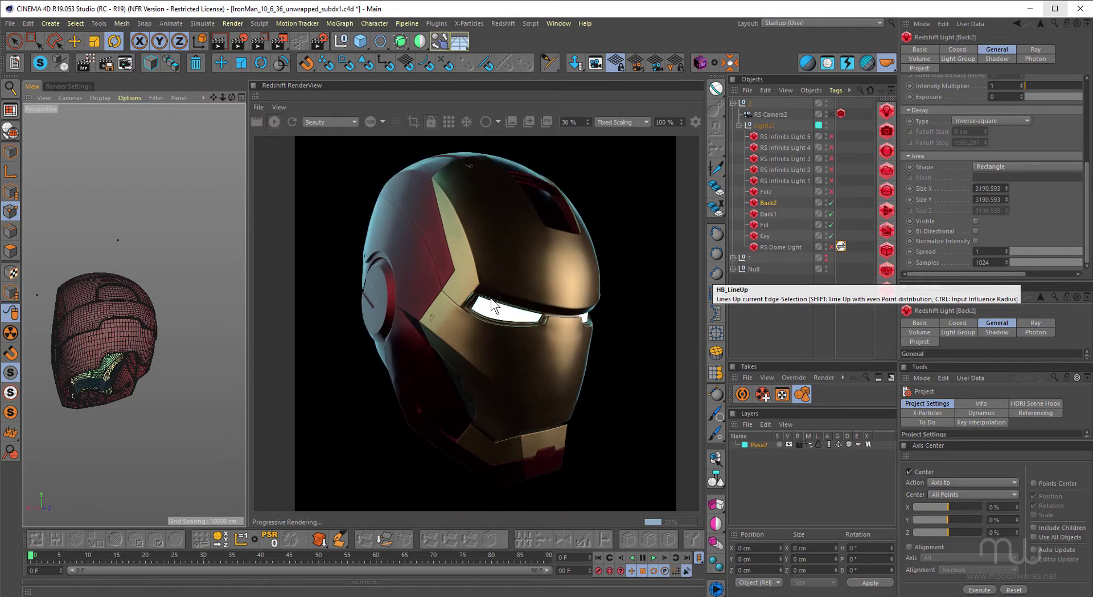
{"action": "scroll", "coordinate": [491, 298], "scroll_direction": "up", "scroll_amount": 1}
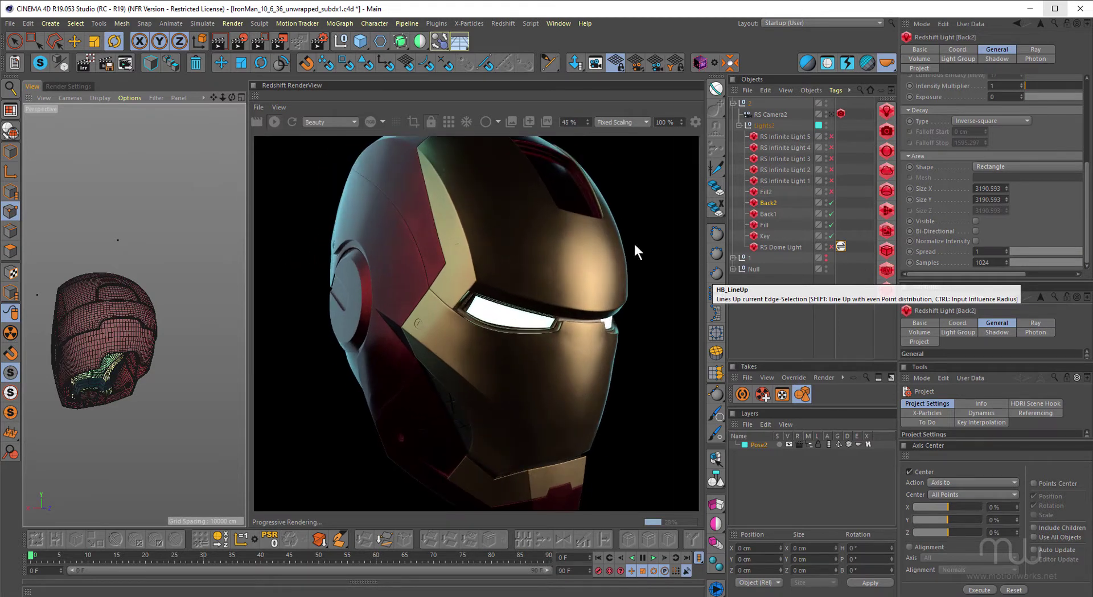
Select Fill2 and switch it off and back on to compare its contribution
{"action": "left_click", "coordinate": [765, 192]}
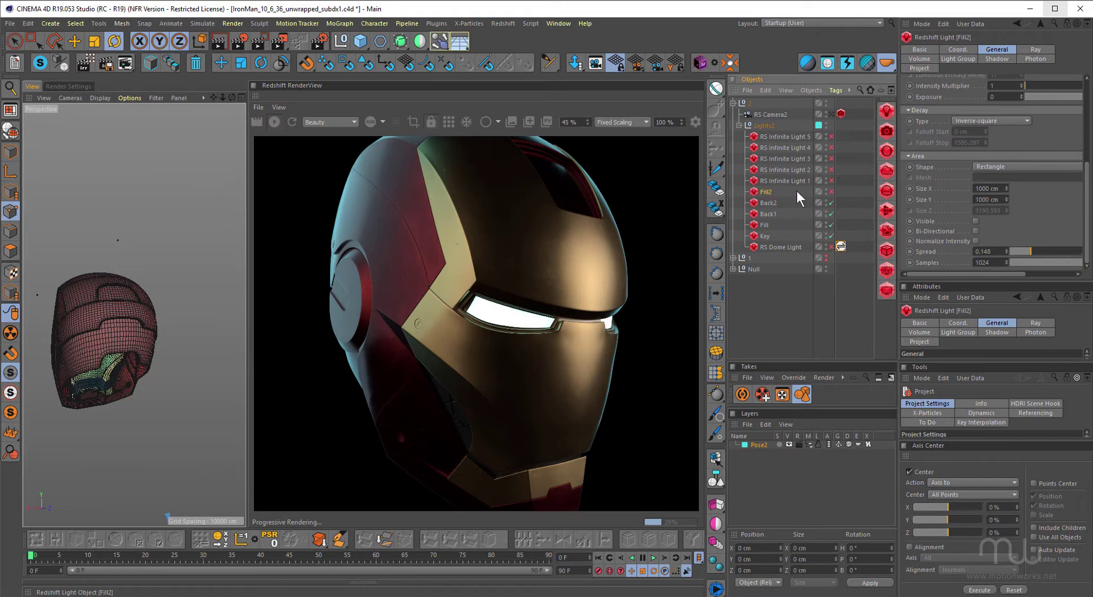
{"action": "left_click", "coordinate": [830, 192]}
{"action": "left_click", "coordinate": [829, 189]}
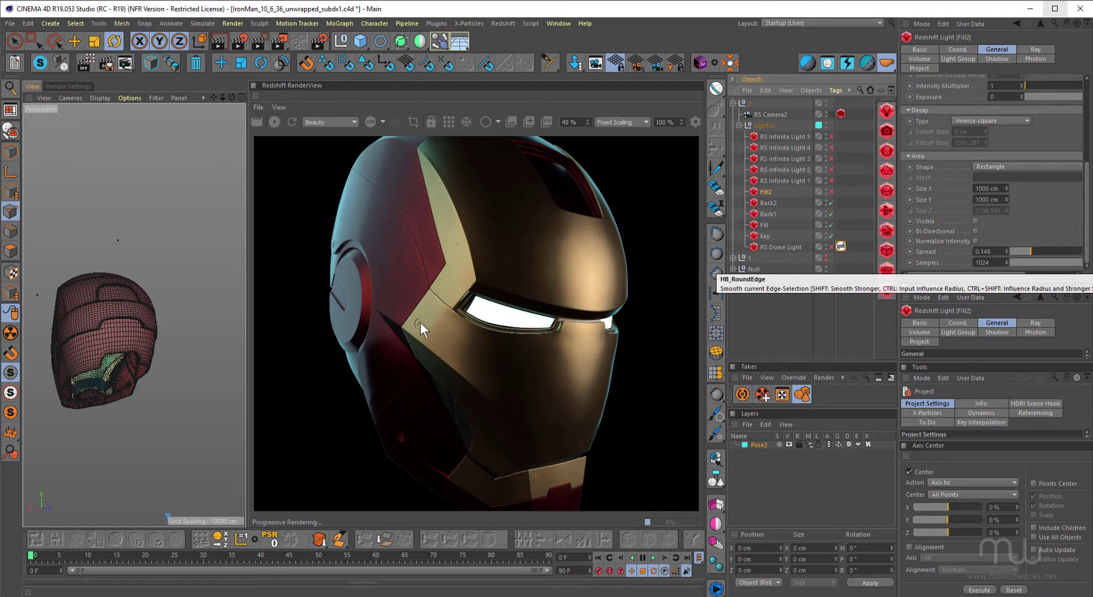
{"action": "left_click", "coordinate": [830, 191]}
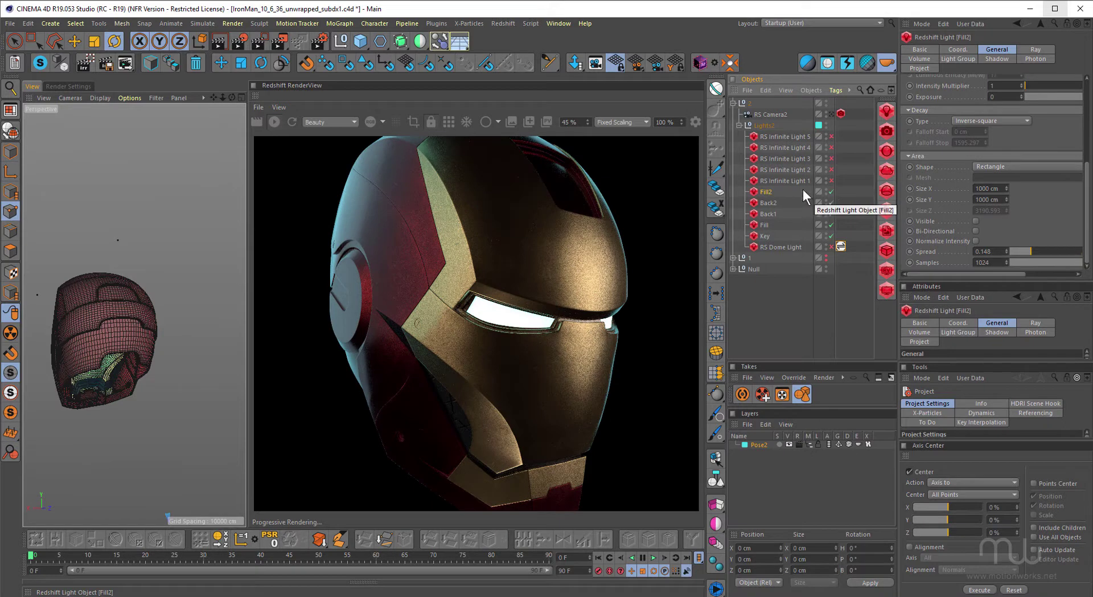
Look through Fill2 and orbit to re-aim it across the gold faceplate
{"action": "left_click", "coordinate": [70, 98]}
{"action": "left_click", "coordinate": [87, 134]}
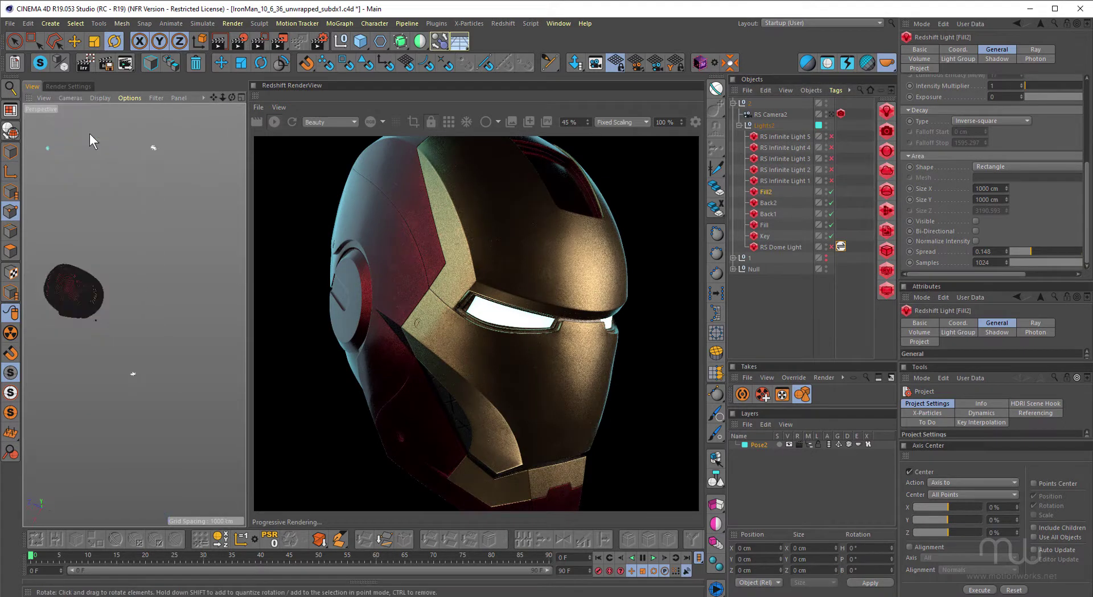
{"action": "left_click_drag", "start_coordinate": [89, 275], "coordinate": [103, 291], "text": "alt"}
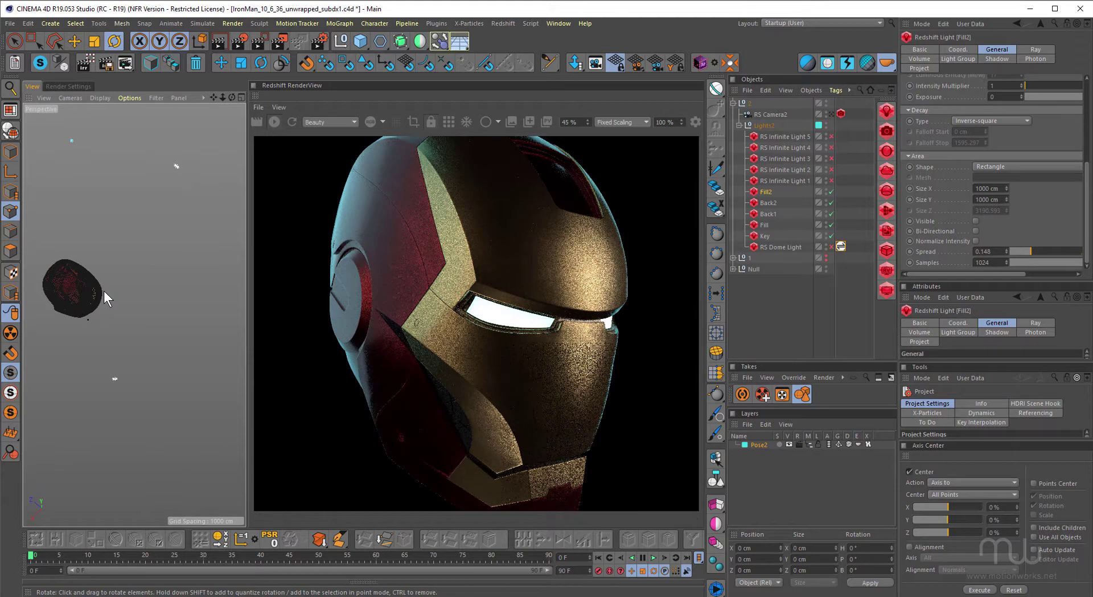
Untick Affects Specular in Fill2's Ray settings
{"action": "left_click", "coordinate": [273, 295]}
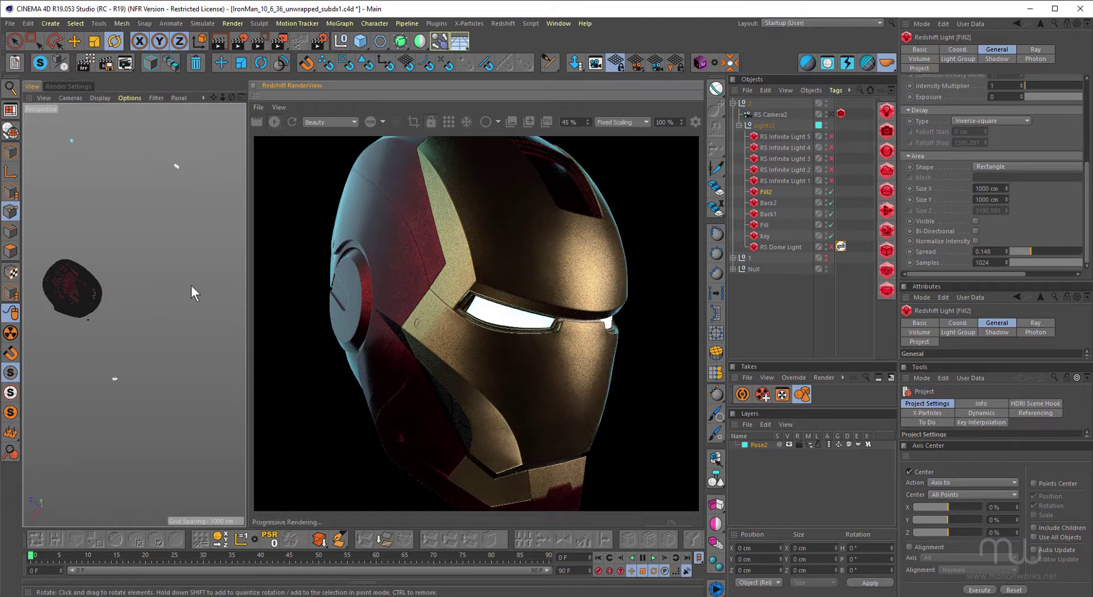
{"action": "left_click", "coordinate": [1030, 50]}
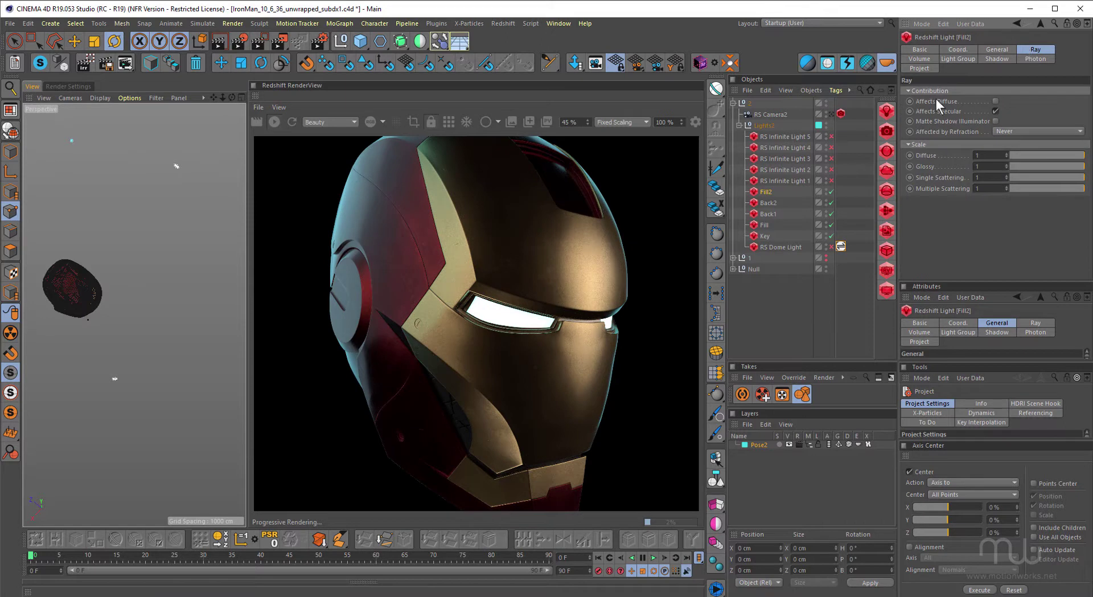
{"action": "left_click", "coordinate": [995, 111]}
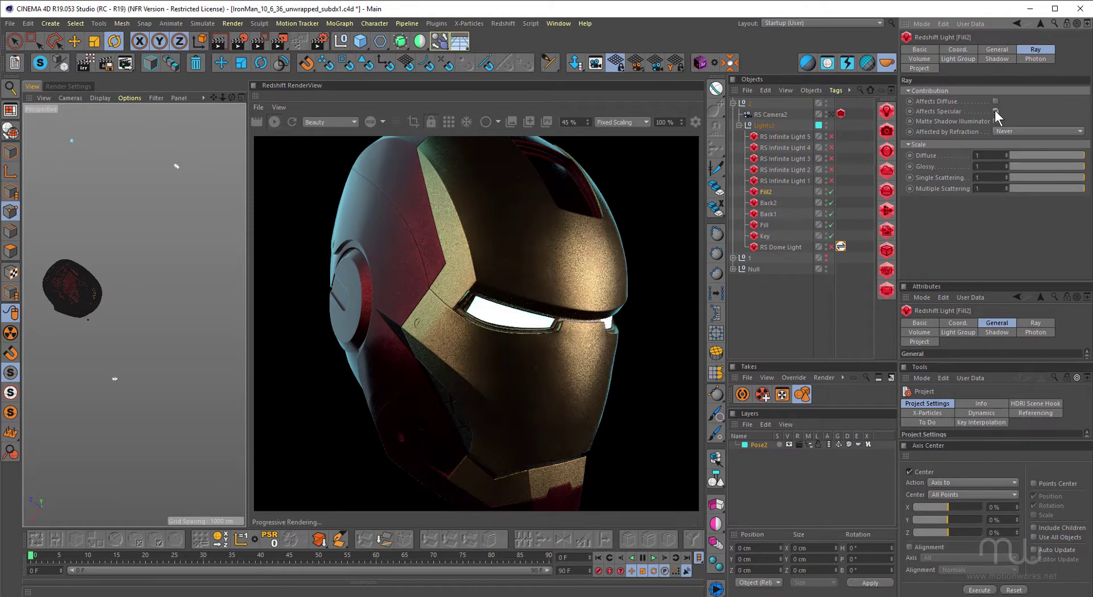
Try a higher Fill2 Intensity Multiplier, then undo it back to 1
{"action": "left_click", "coordinate": [995, 51]}
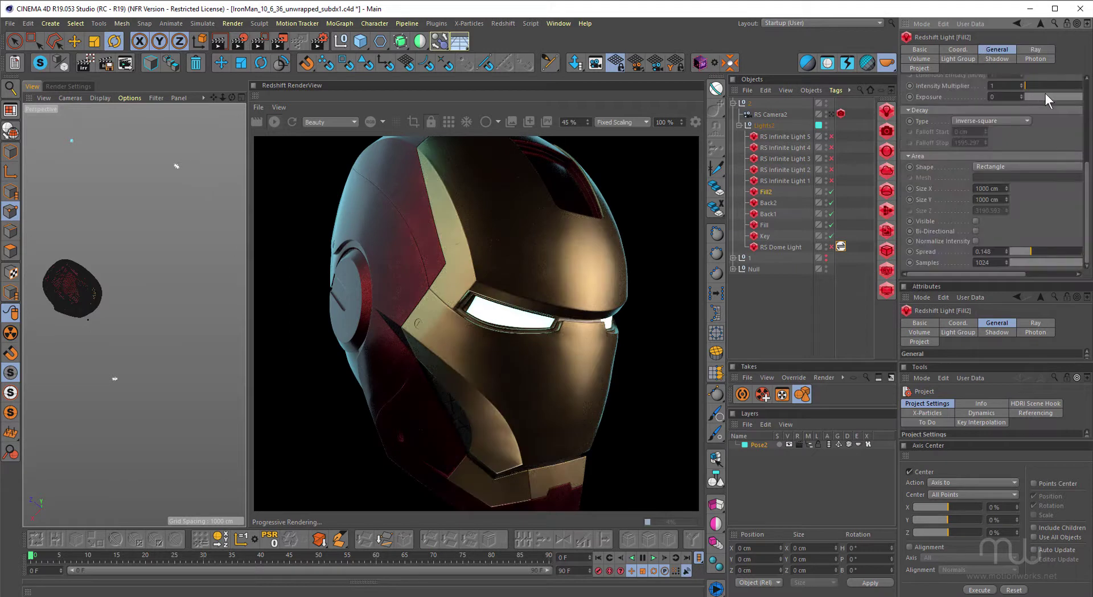
{"action": "left_click_drag", "start_coordinate": [1026, 82], "coordinate": [1027, 82]}
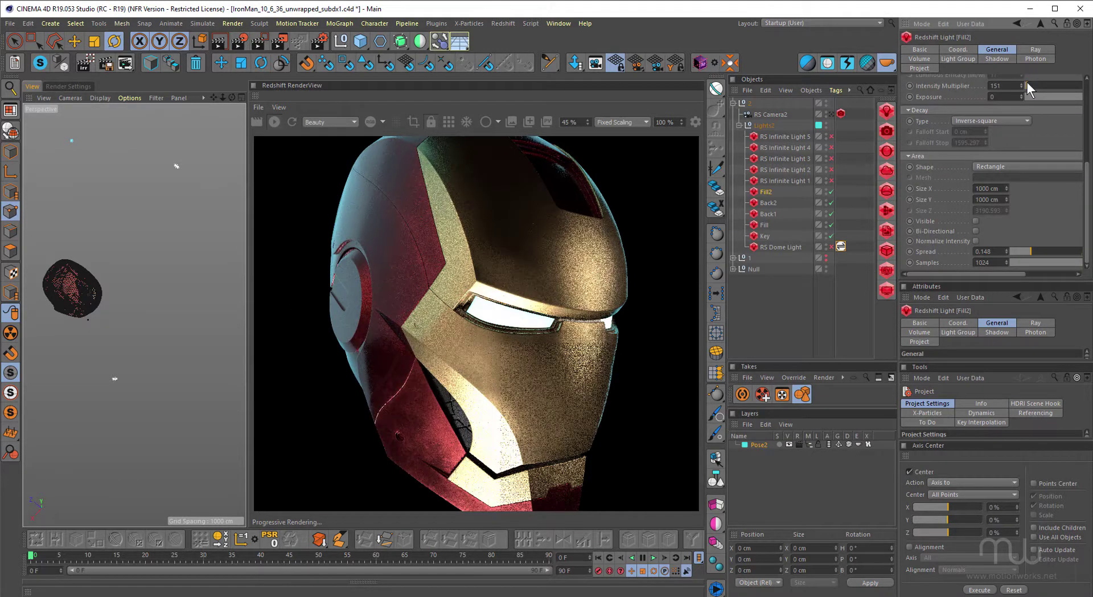
{"action": "key", "text": "ctrl+z"}
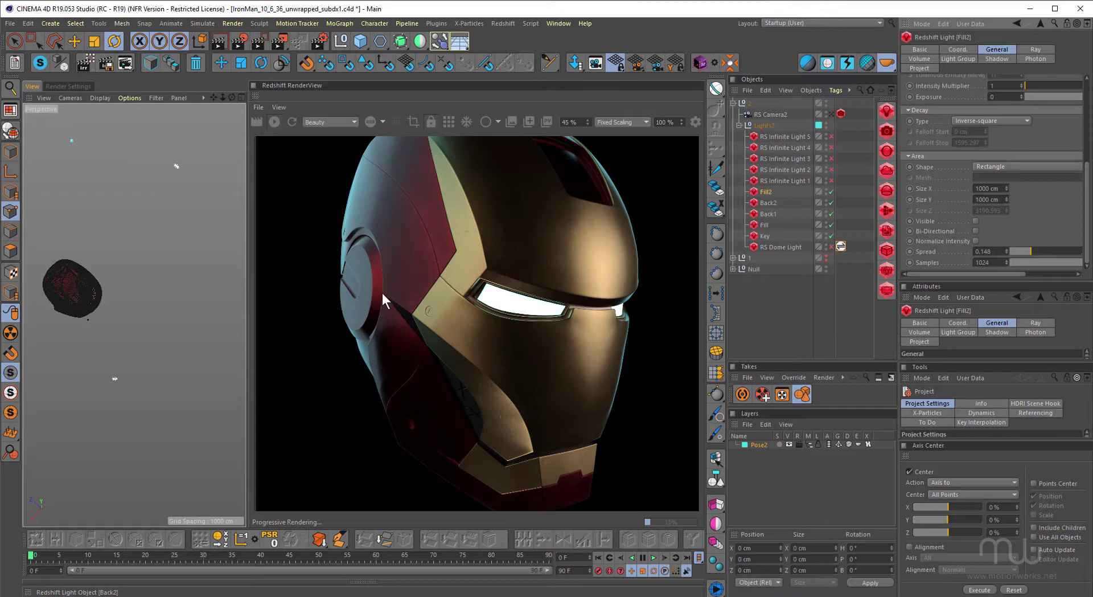
Select RS Infinite Light 1 and switch it off and back on to compare
{"action": "left_click", "coordinate": [797, 180]}
{"action": "left_click", "coordinate": [831, 180]}
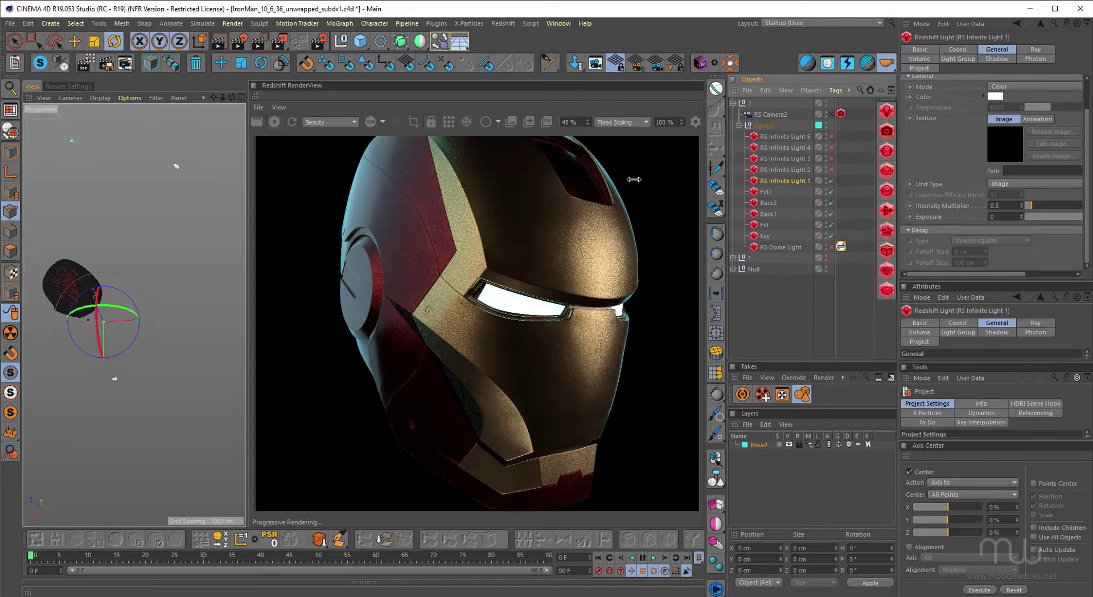
{"action": "scroll", "coordinate": [532, 277], "scroll_direction": "up", "scroll_amount": 5}
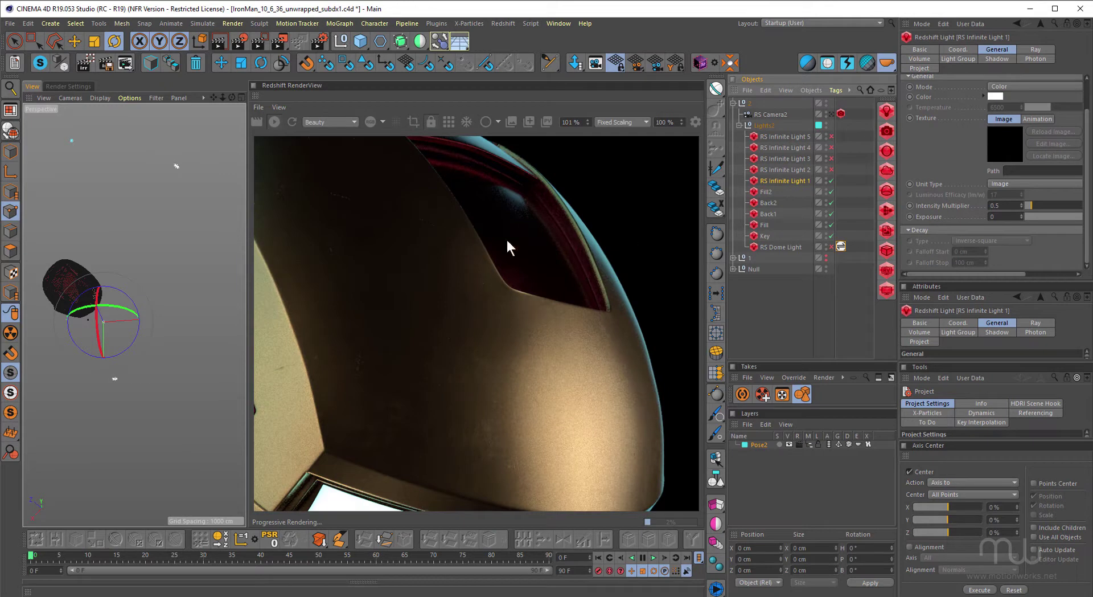
{"action": "left_click", "coordinate": [829, 181]}
{"action": "left_click", "coordinate": [829, 181]}
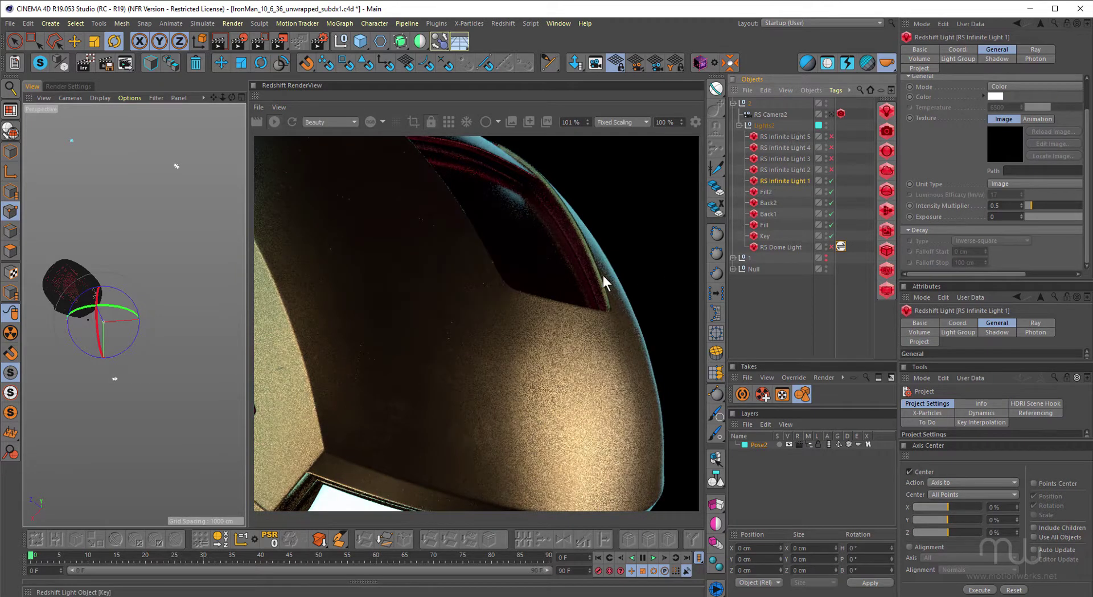
Zoom the RenderView, confirm RS Infinite Light 1 is enabled, and look through it
{"action": "scroll", "coordinate": [504, 268], "scroll_direction": "up", "scroll_amount": 3}
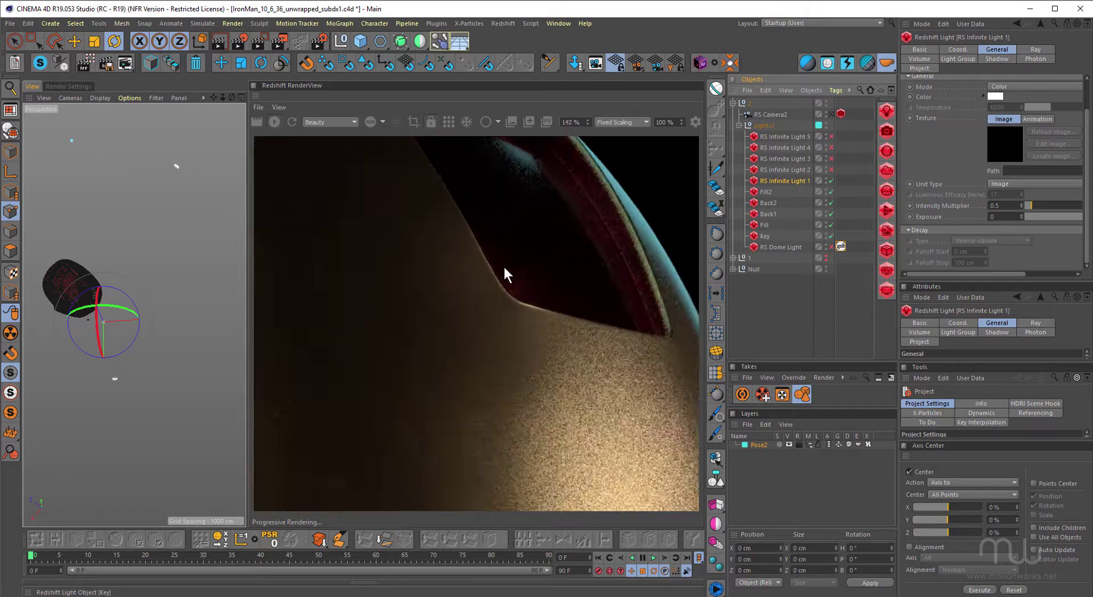
{"action": "scroll", "coordinate": [505, 268], "scroll_direction": "up", "scroll_amount": 2}
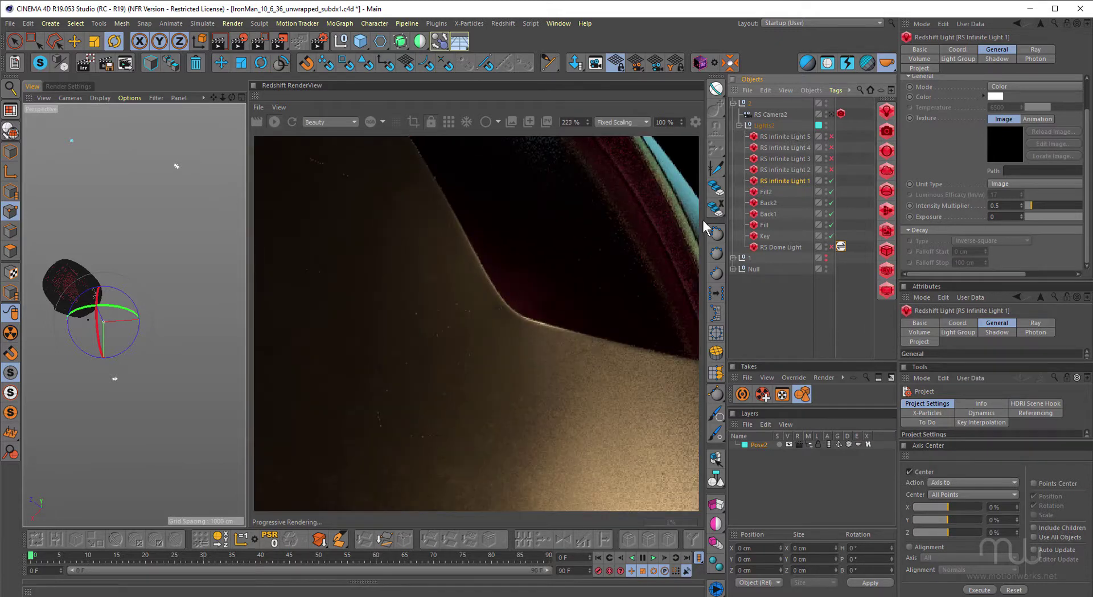
{"action": "scroll", "coordinate": [531, 259], "scroll_direction": "down", "scroll_amount": 8}
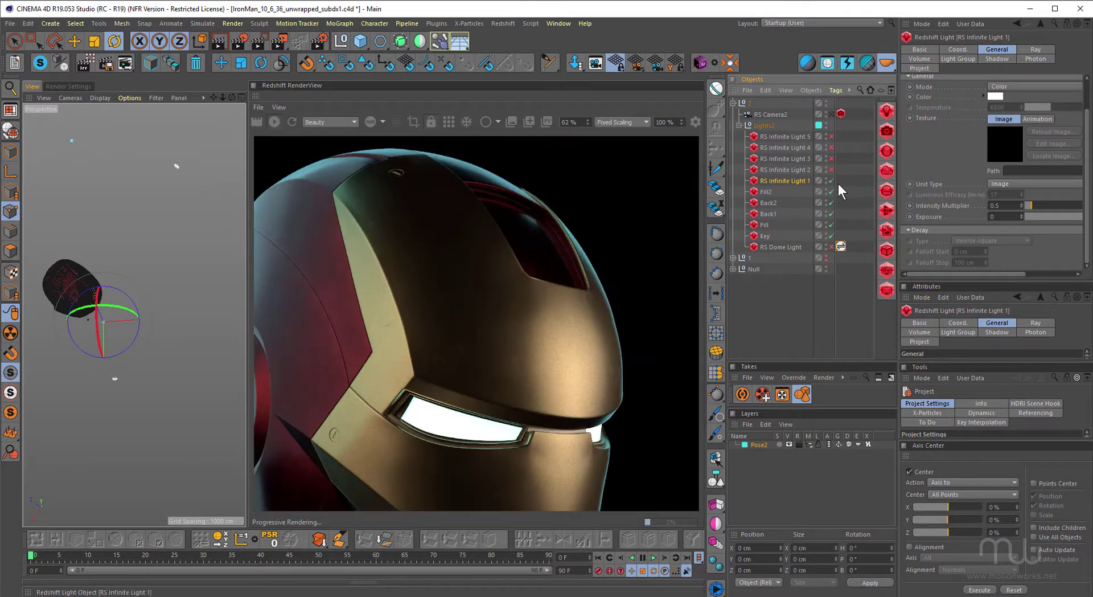
{"action": "left_click", "coordinate": [831, 180]}
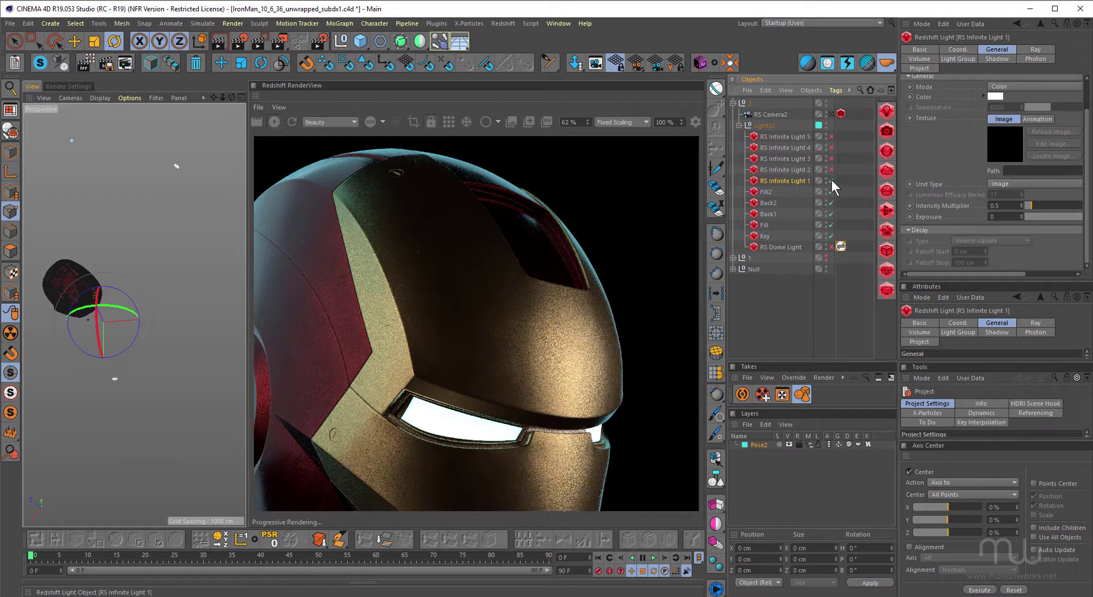
{"action": "left_click", "coordinate": [71, 96]}
{"action": "left_click", "coordinate": [77, 138]}
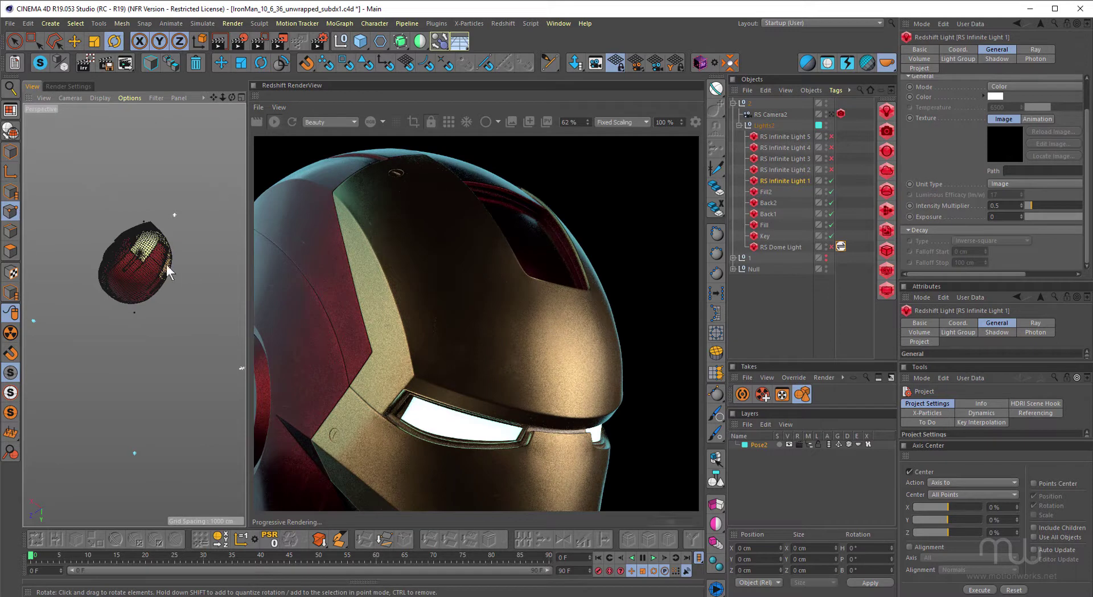
Rotate RS Infinite Light 1 so its highlight moves across the helmet's gold crown and faceplate
{"action": "mouse_move", "coordinate": [159, 261]}
{"action": "left_mouse_down"}
{"action": "mouse_move", "coordinate": [129, 284]}
{"action": "mouse_move", "coordinate": [144, 267]}
{"action": "left_mouse_up"}
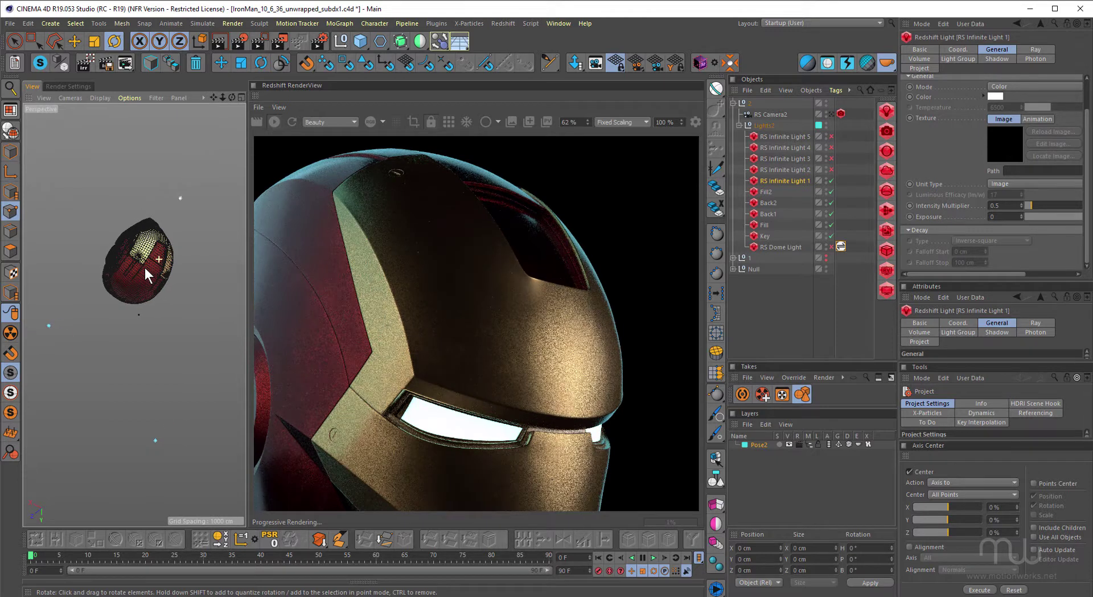
{"action": "left_click_drag", "start_coordinate": [146, 267], "coordinate": [146, 268]}
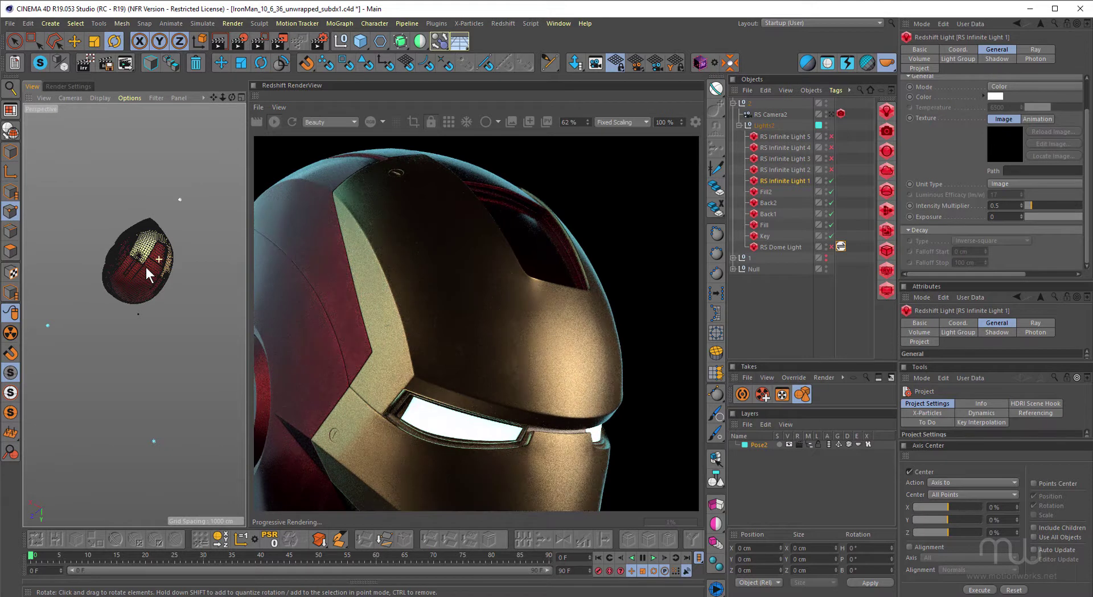
{"action": "left_click_drag", "start_coordinate": [146, 268], "coordinate": [158, 264]}
{"action": "scroll", "coordinate": [157, 265], "scroll_direction": "up", "scroll_amount": 10}
{"action": "scroll", "coordinate": [180, 237], "scroll_direction": "down", "scroll_amount": 10}
{"action": "scroll", "coordinate": [157, 259], "scroll_direction": "up", "scroll_amount": 2}
{"action": "scroll", "coordinate": [164, 255], "scroll_direction": "down", "scroll_amount": 3}
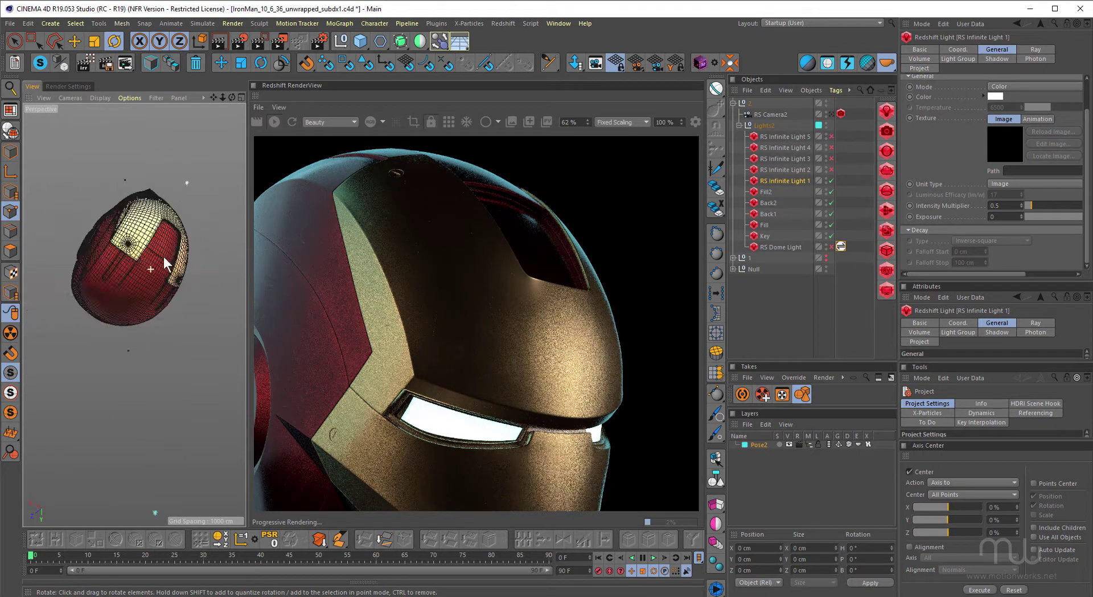
{"action": "scroll", "coordinate": [137, 255], "scroll_direction": "down", "scroll_amount": 2}
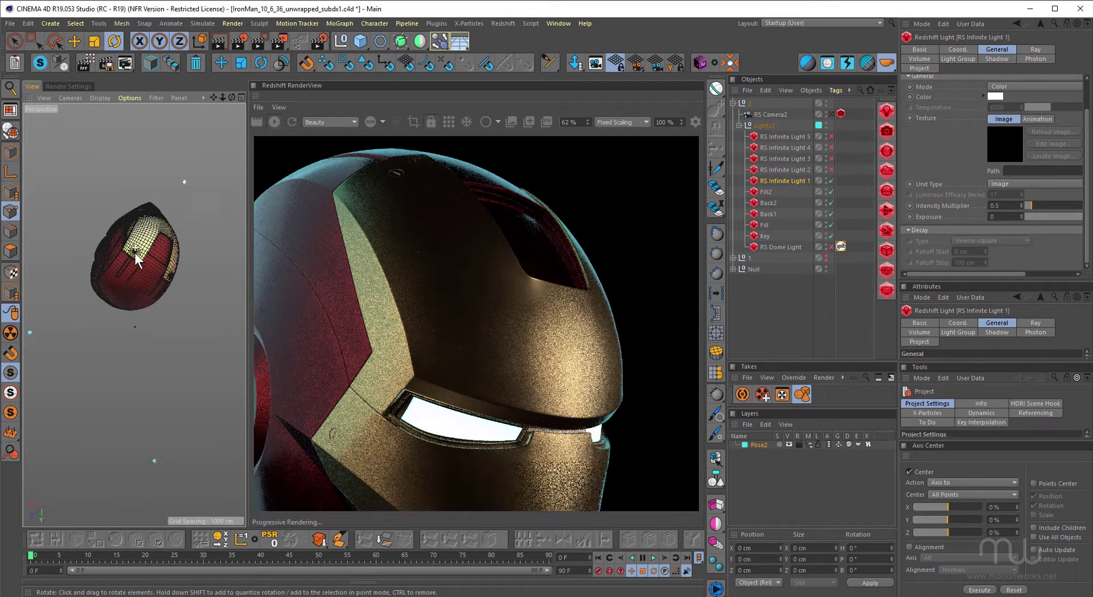
{"action": "left_click_drag", "start_coordinate": [137, 254], "coordinate": [143, 246]}
Select RS Infinite Light 2 and toggle it off and back on to compare
{"action": "left_click", "coordinate": [794, 170]}
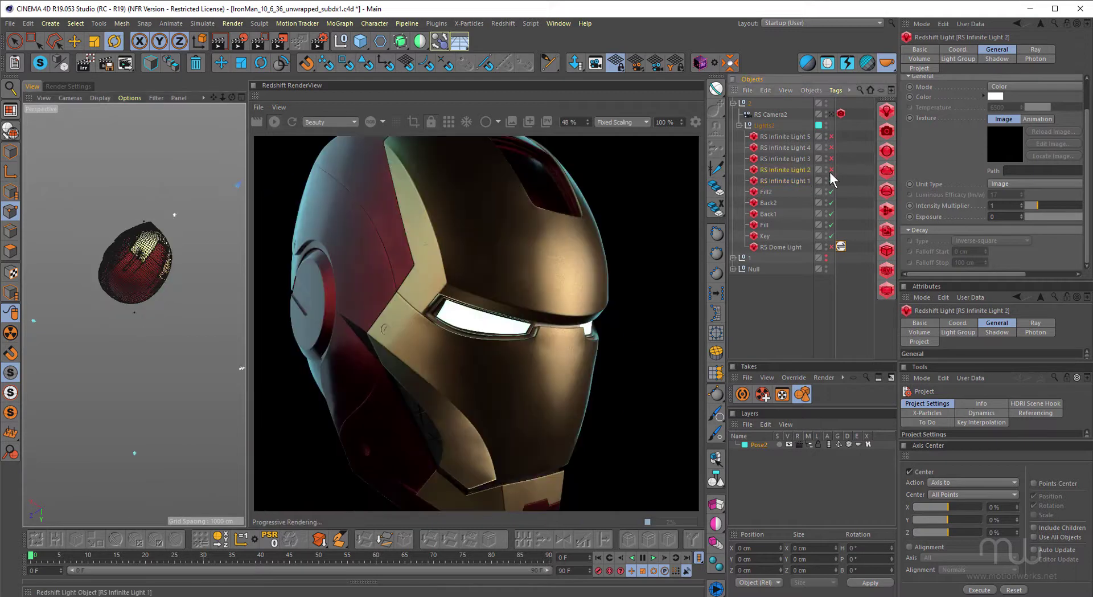
{"action": "left_click", "coordinate": [831, 169]}
{"action": "left_click", "coordinate": [831, 169]}
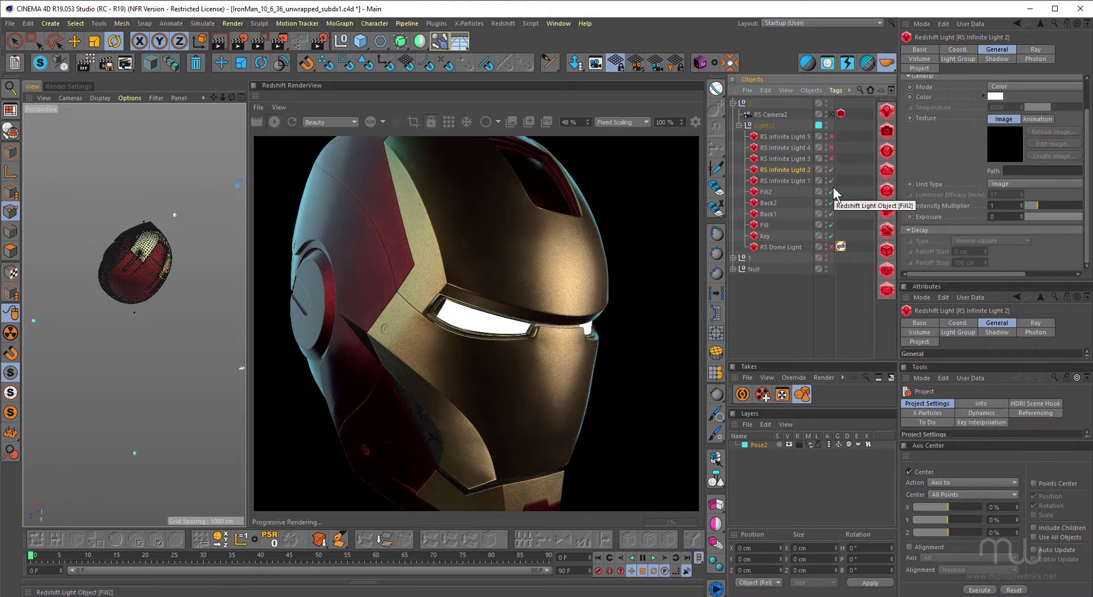
Switch off RS Infinite Light 1 and another rig light, and enable RS Infinite Light 3
{"action": "left_click", "coordinate": [831, 181]}
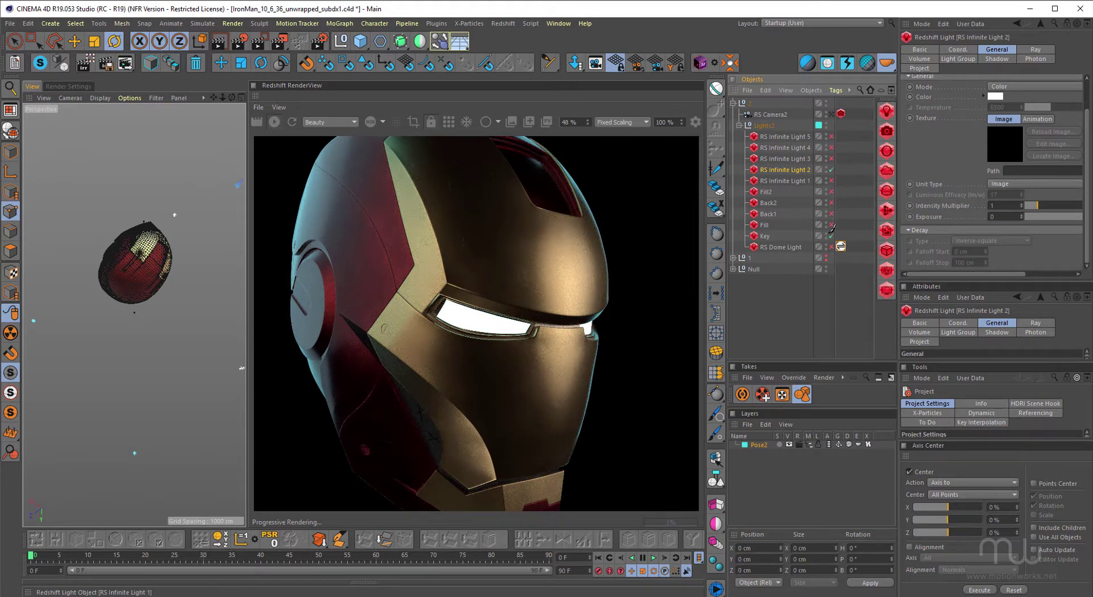
{"action": "left_click", "coordinate": [831, 234]}
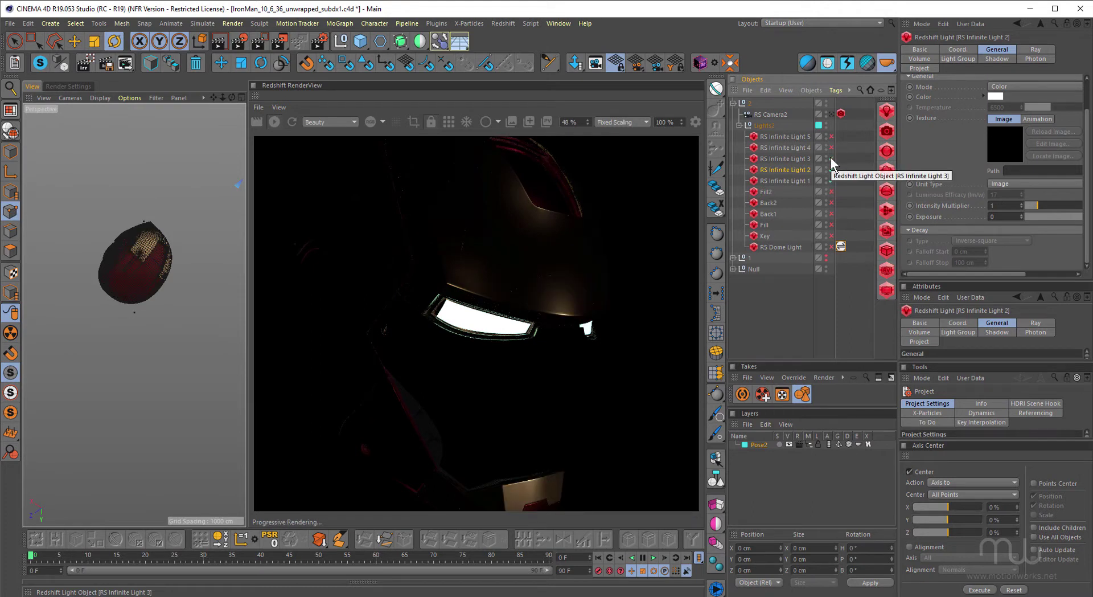
{"action": "left_click", "coordinate": [831, 158]}
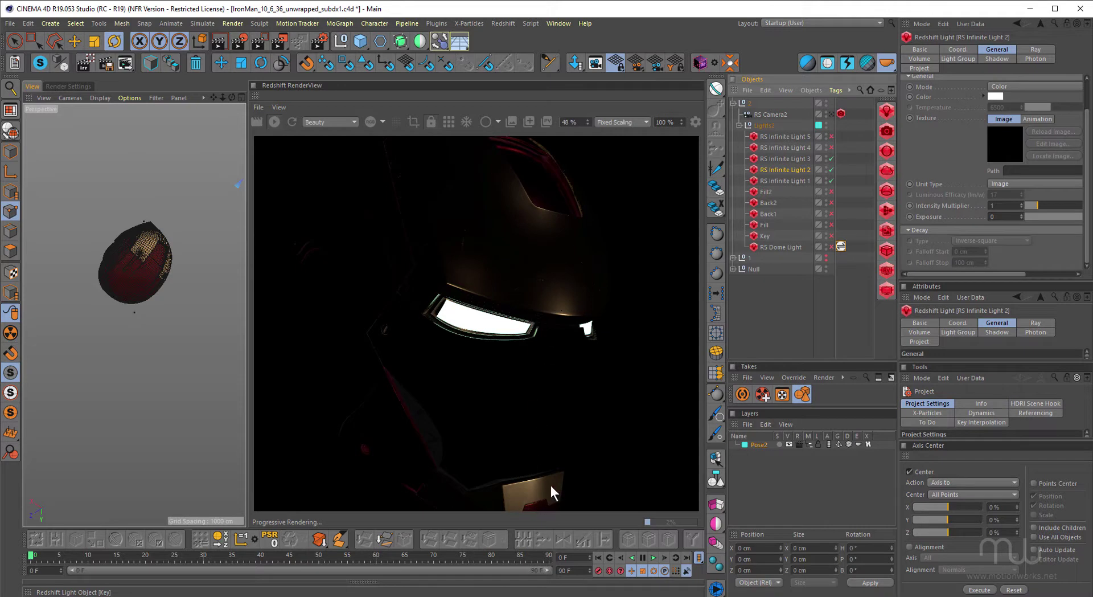
{"action": "left_click_drag", "start_coordinate": [532, 452], "coordinate": [526, 420]}
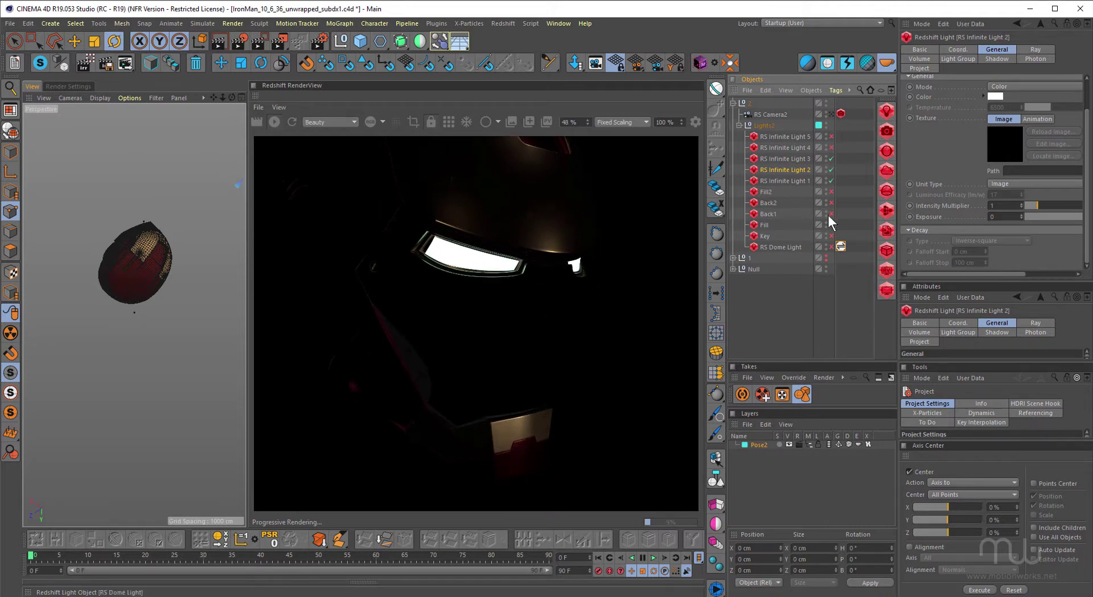
Enable Fill2, Back2, Back1, Fill and Key, then toggle RS Infinite Light 3 on, off and on
{"action": "left_click_drag", "start_coordinate": [831, 192], "coordinate": [822, 261]}
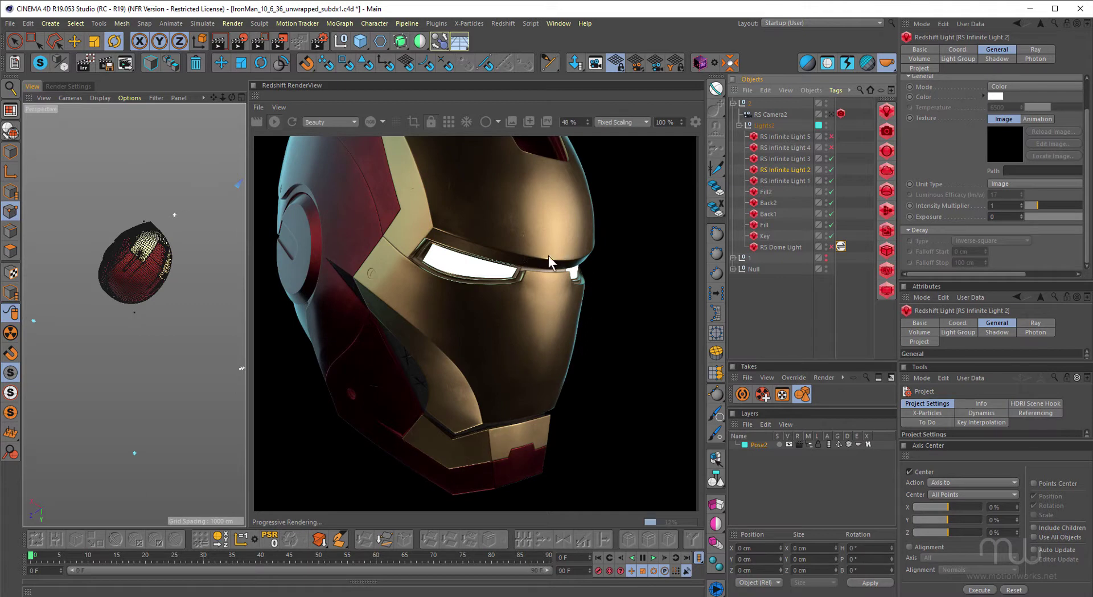
{"action": "left_click", "coordinate": [831, 158]}
{"action": "left_click", "coordinate": [832, 159]}
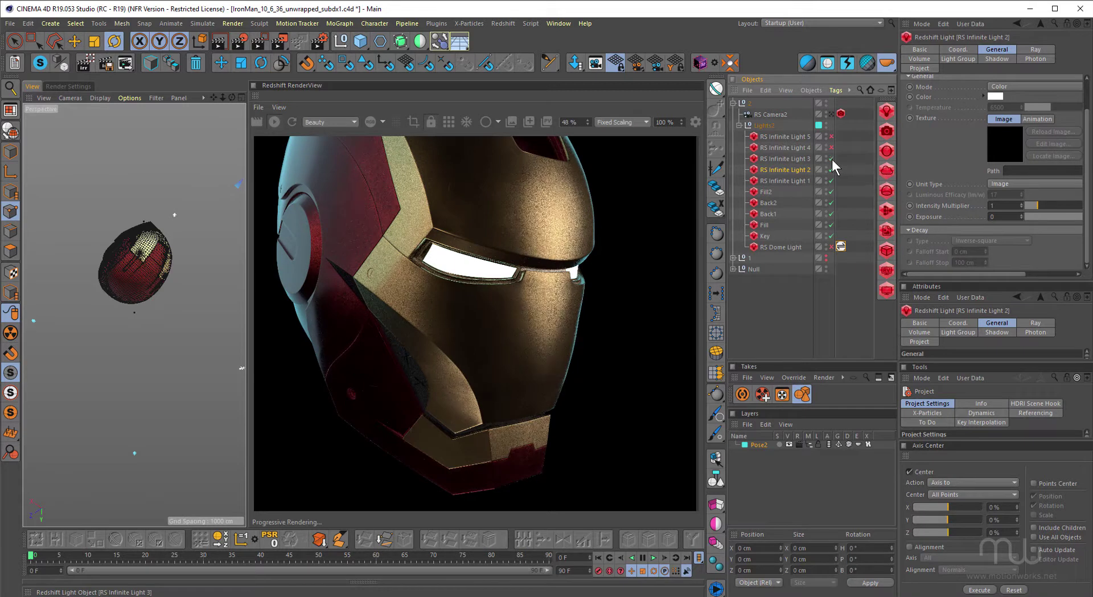
{"action": "left_click", "coordinate": [831, 158]}
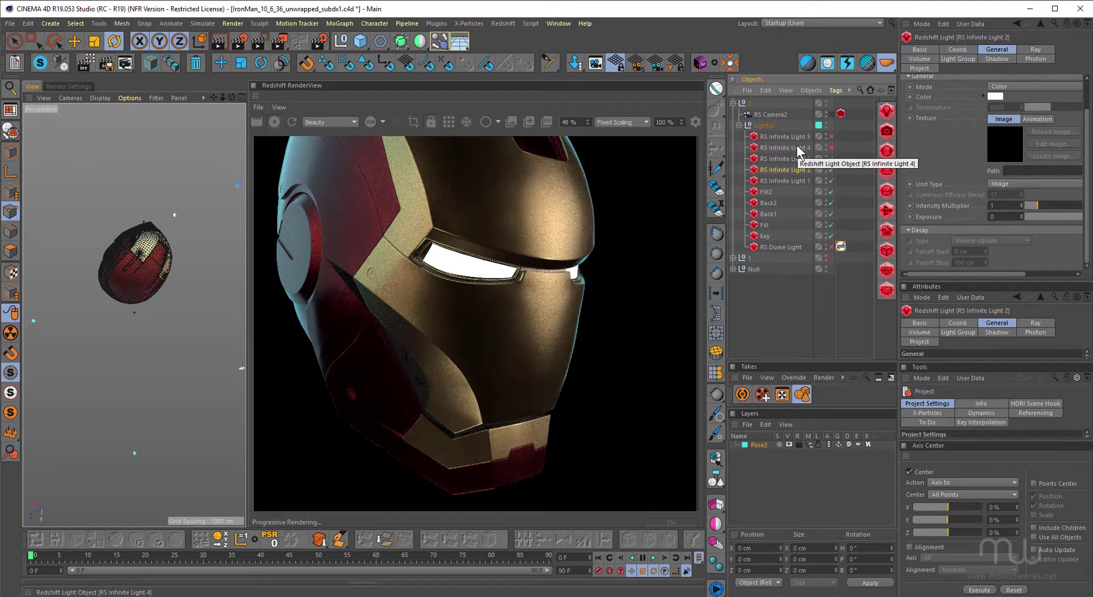
Turn off all lights, enable RS Infinite Light 4 alone, then re-enable Light 3 through Key
{"action": "left_click", "coordinate": [832, 158]}
{"action": "left_click_drag", "start_coordinate": [832, 180], "coordinate": [832, 236]}
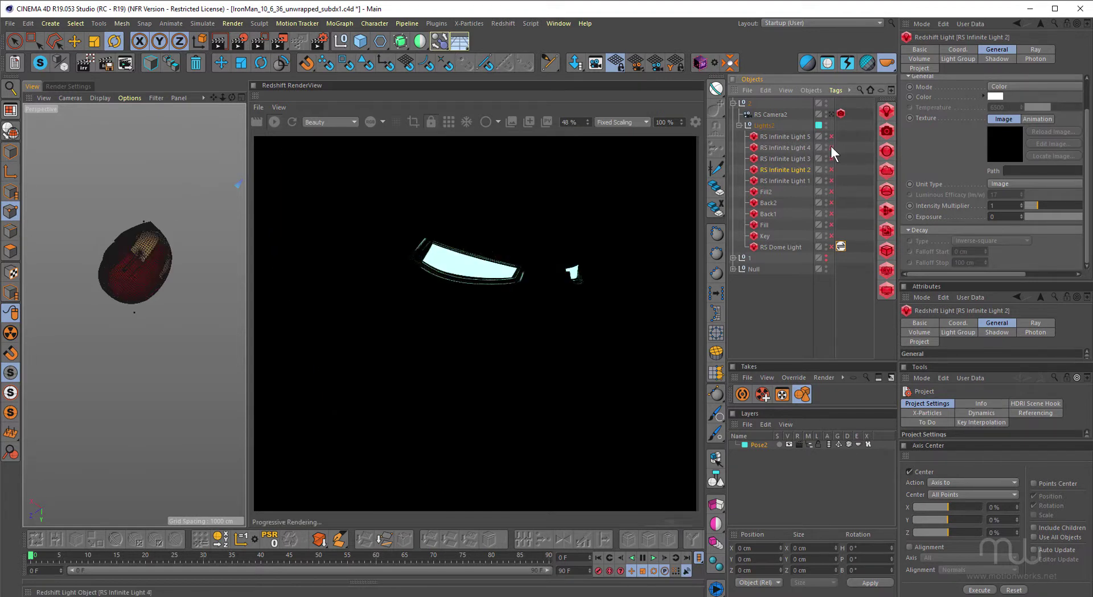
{"action": "left_click", "coordinate": [831, 147]}
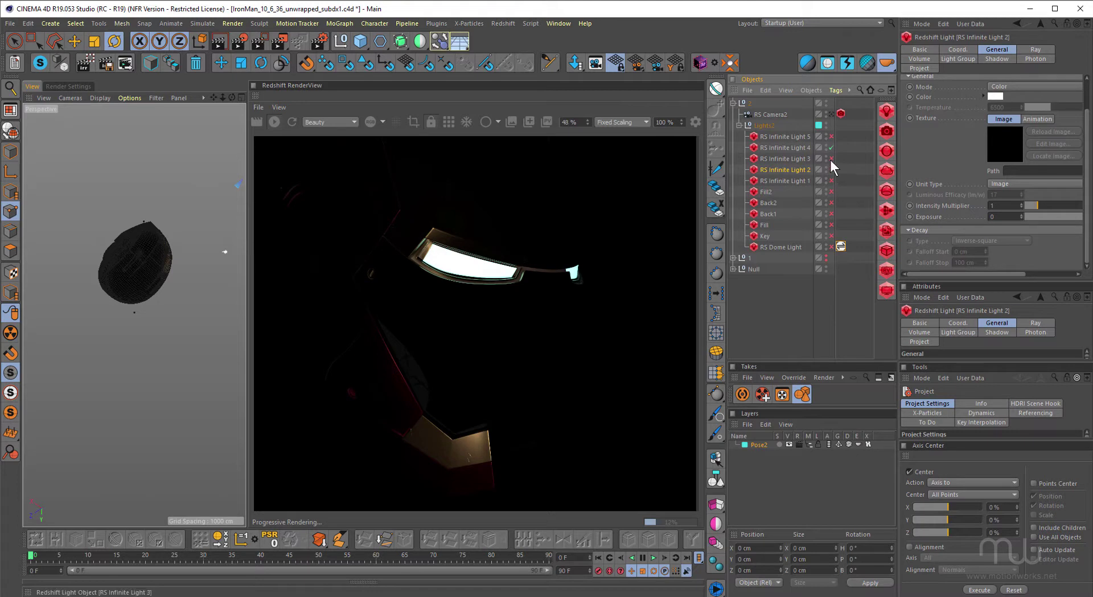
{"action": "left_click_drag", "start_coordinate": [831, 158], "coordinate": [837, 233]}
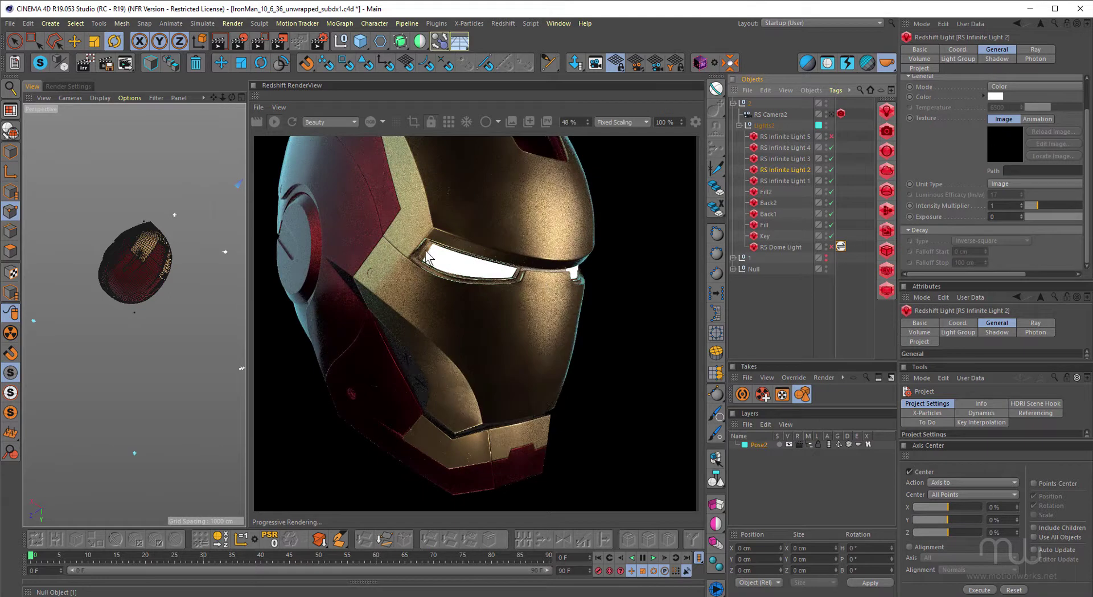
Show RS Infinite Light 4's settings and expand the Null group to list helmet parts
{"action": "left_click", "coordinate": [831, 148]}
{"action": "left_click", "coordinate": [788, 147]}
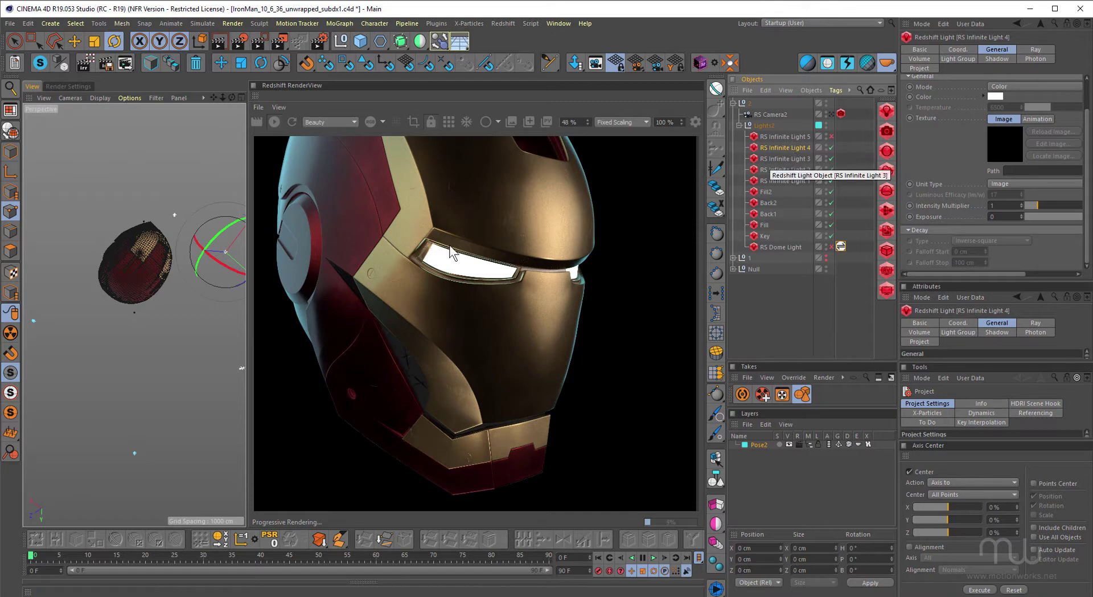
{"action": "left_click", "coordinate": [732, 268]}
In RS Infinite Light 4's Project settings, remove Front from the exclusion list, then restore it
{"action": "left_click", "coordinate": [923, 67]}
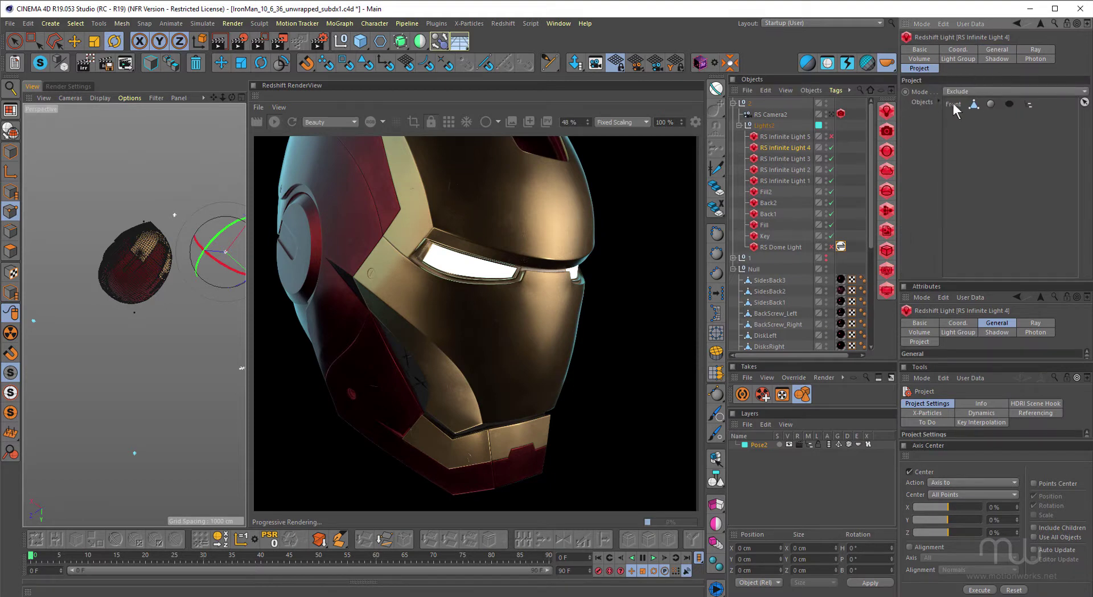
{"action": "key", "text": "Delete"}
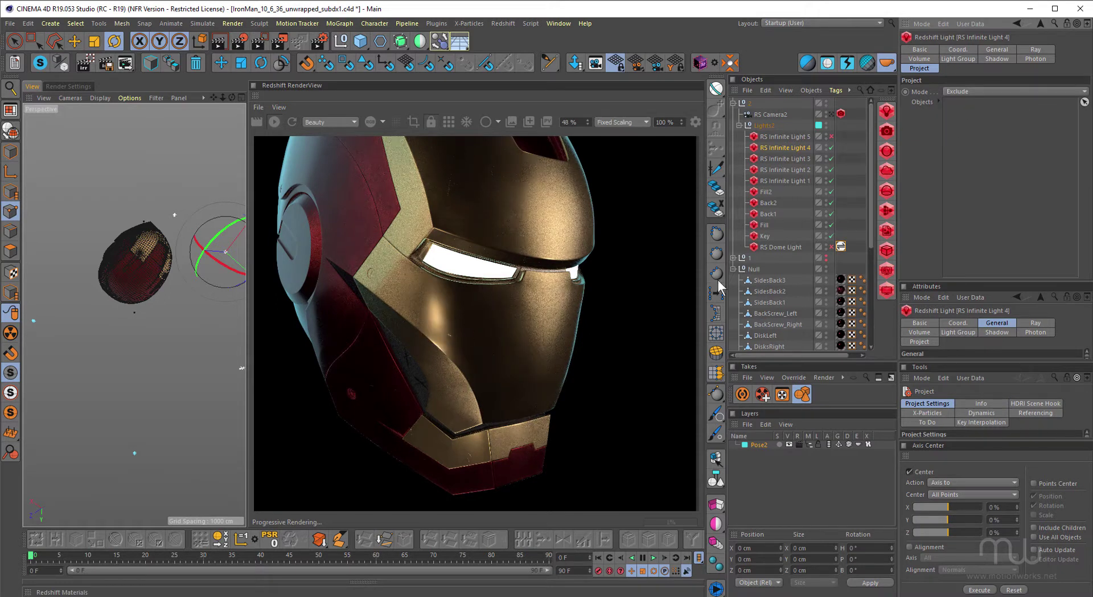
{"action": "key", "text": "ctrl+z"}
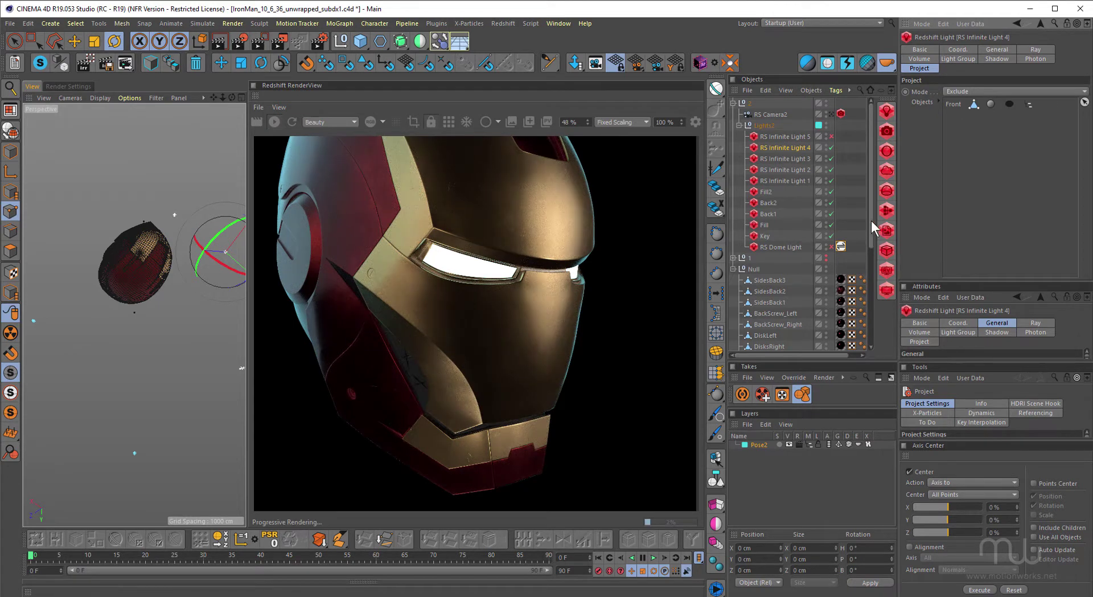
Add EyeMid, EyeInner and Eye to RS Infinite Light 4's exclusion list
{"action": "left_click_drag", "start_coordinate": [870, 220], "coordinate": [864, 324]}
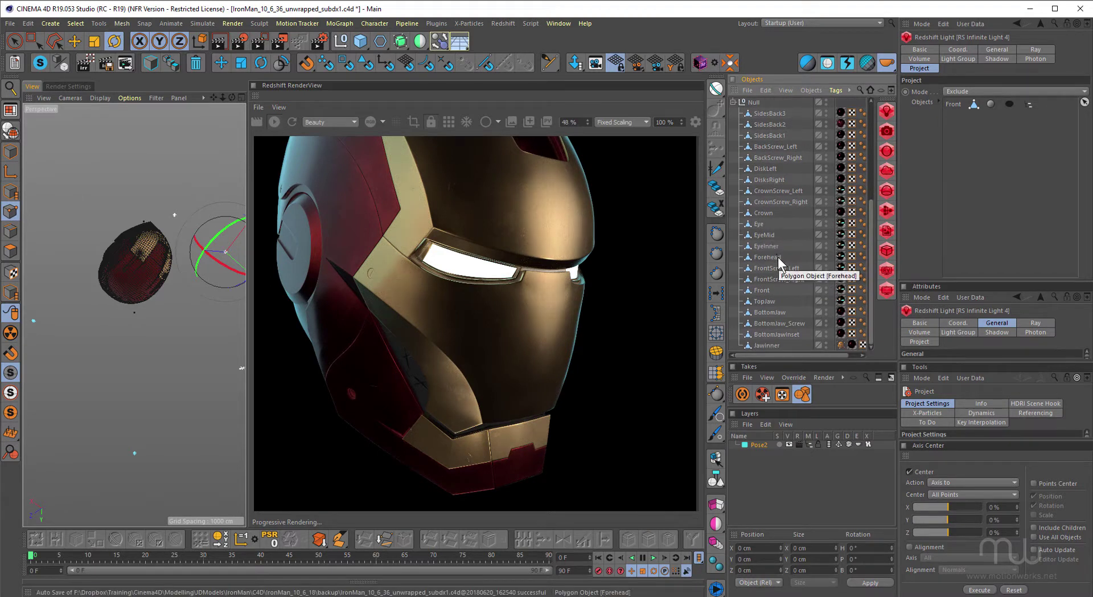
{"action": "left_click_drag", "start_coordinate": [765, 234], "coordinate": [968, 136]}
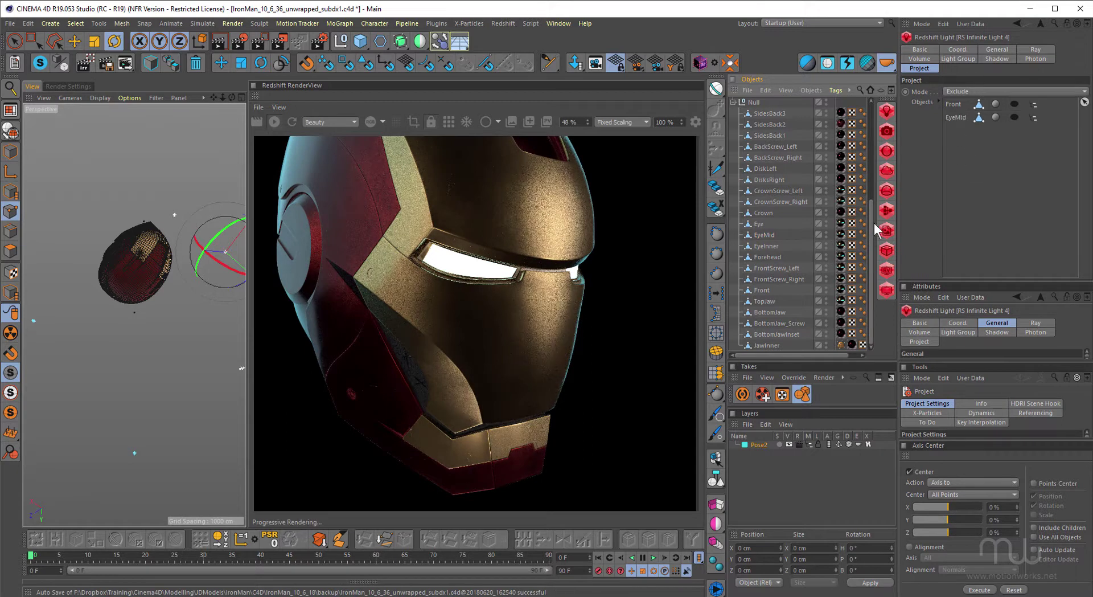
{"action": "left_click_drag", "start_coordinate": [770, 244], "coordinate": [968, 156]}
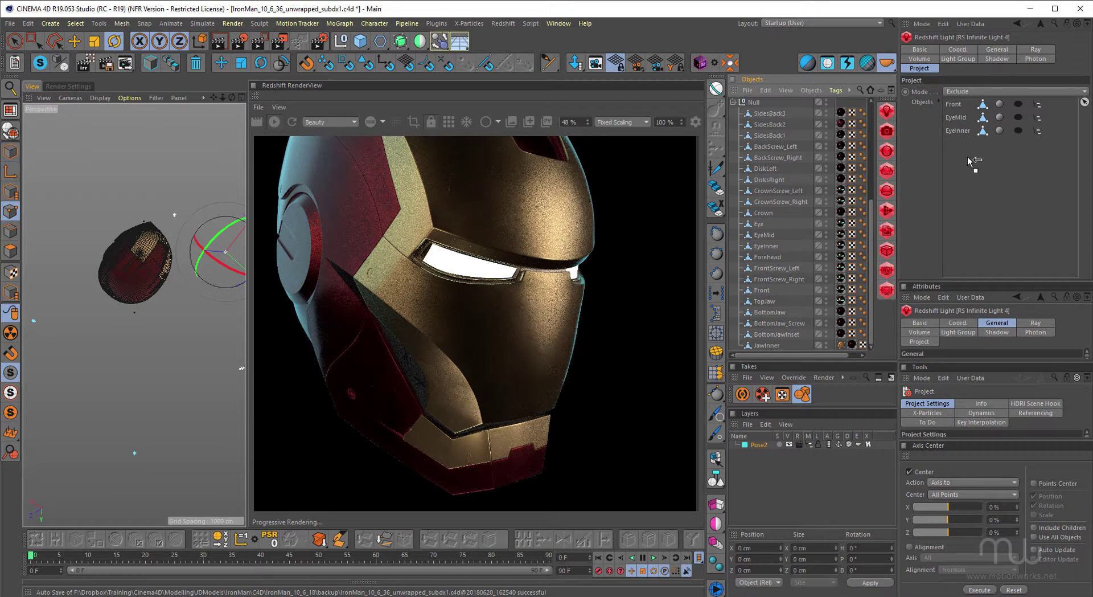
{"action": "left_click_drag", "start_coordinate": [760, 224], "coordinate": [966, 162]}
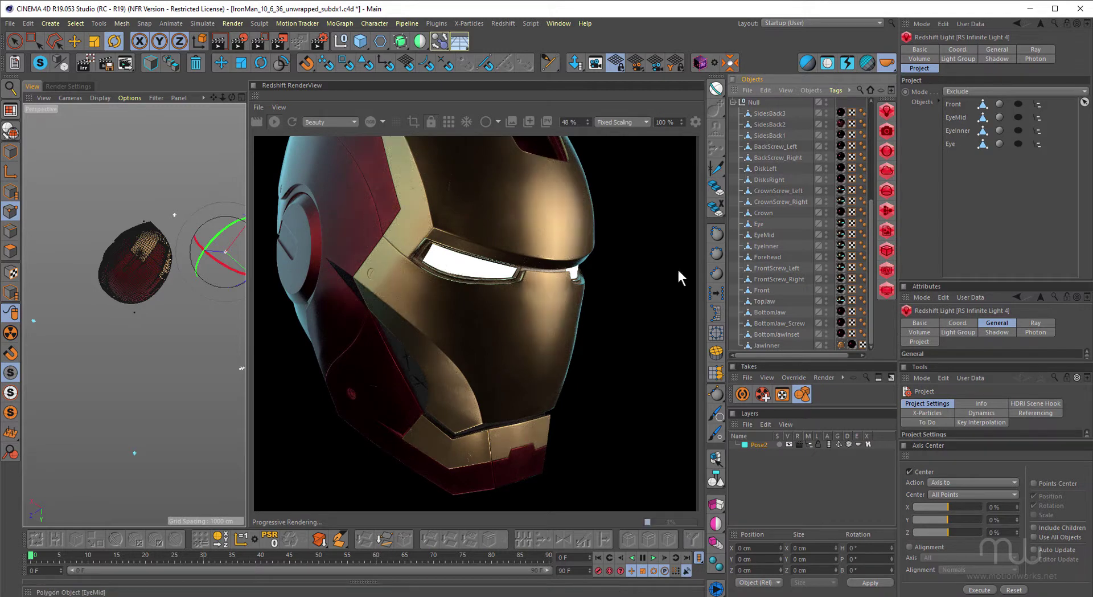
{"action": "scroll", "coordinate": [787, 231], "scroll_direction": "up", "scroll_amount": 5}
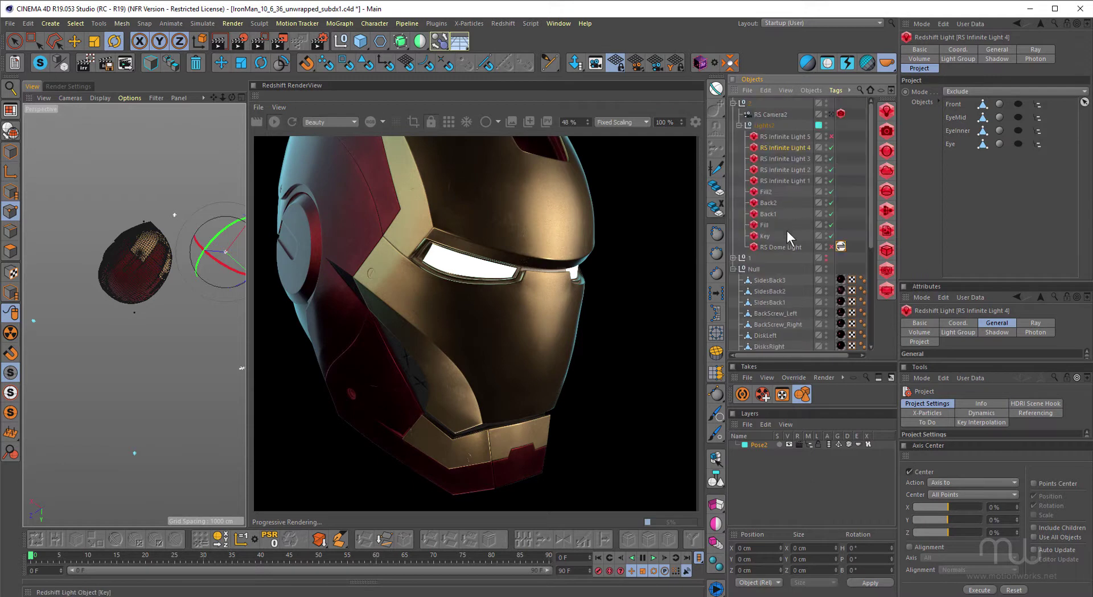
Enable RS Infinite Lights 5 and 4 and bring the helmet dome into view in the render
{"action": "left_click", "coordinate": [797, 137]}
{"action": "left_click", "coordinate": [831, 137]}
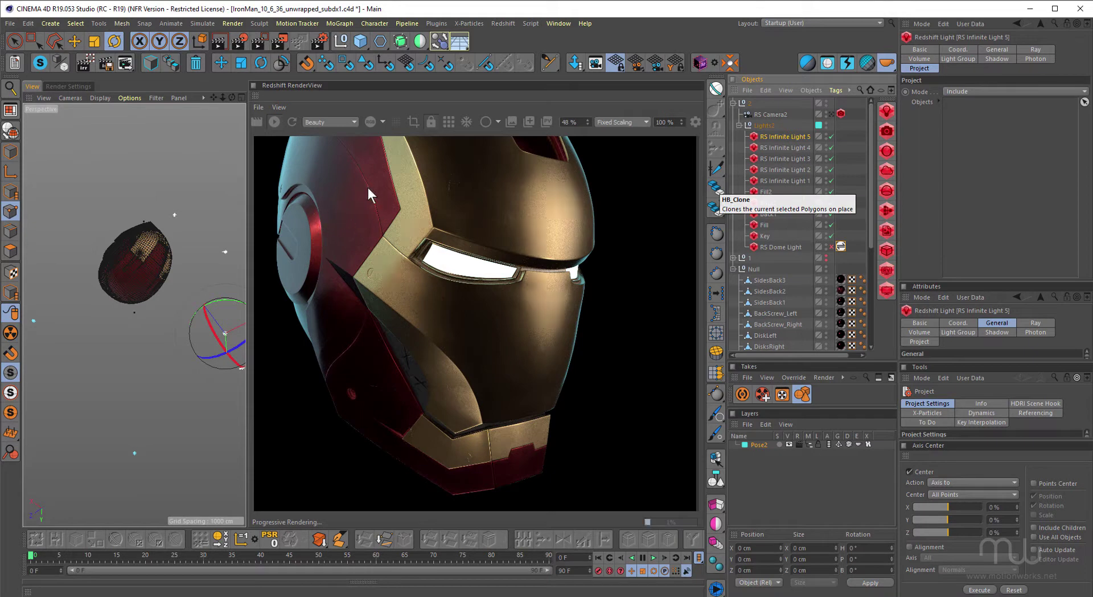
{"action": "left_click", "coordinate": [831, 136]}
{"action": "left_click", "coordinate": [831, 147]}
{"action": "middle_click_drag", "start_coordinate": [371, 184], "coordinate": [497, 269]}
{"action": "scroll", "coordinate": [497, 268], "scroll_direction": "up", "scroll_amount": 3}
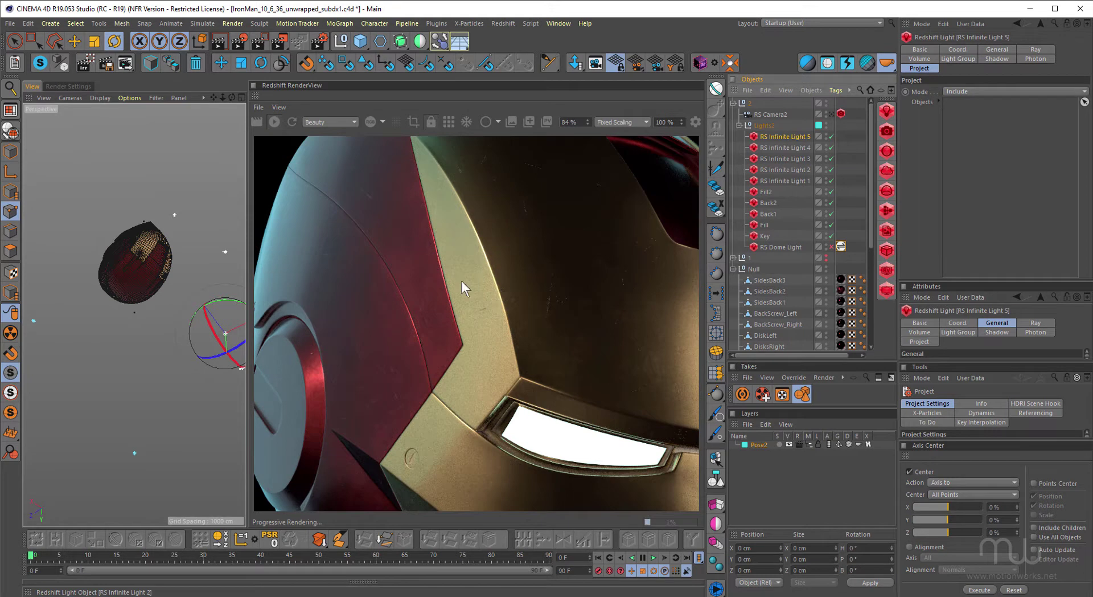
Toggle RS Infinite Light 5 off and back on to compare, then recentre the helmet
{"action": "left_click", "coordinate": [830, 136]}
{"action": "left_click", "coordinate": [831, 137]}
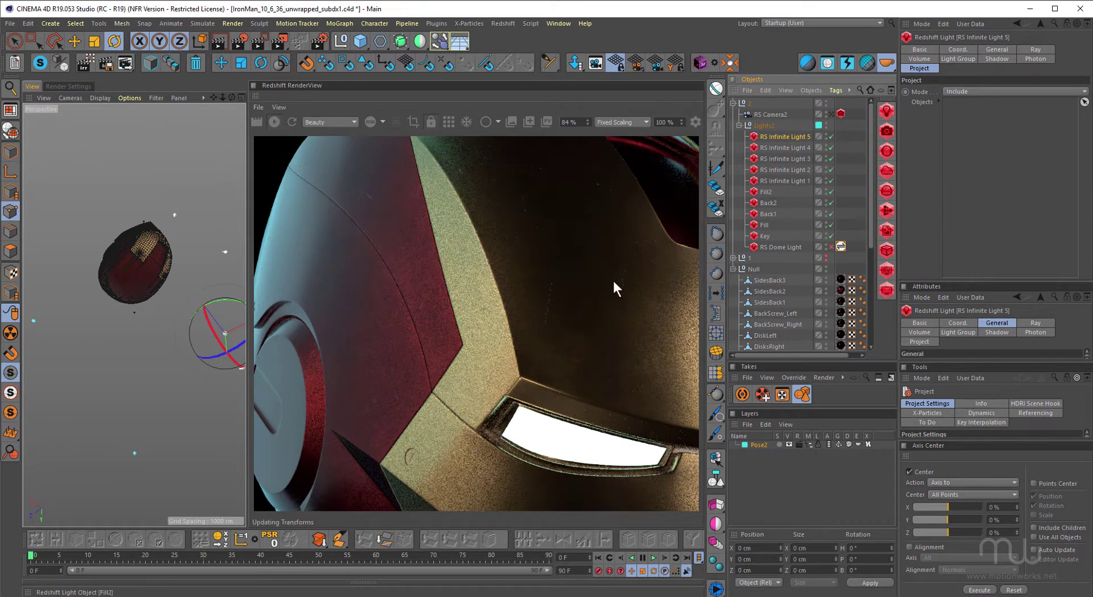
{"action": "scroll", "coordinate": [394, 284], "scroll_direction": "down", "scroll_amount": 2}
{"action": "scroll", "coordinate": [394, 283], "scroll_direction": "down", "scroll_amount": 2}
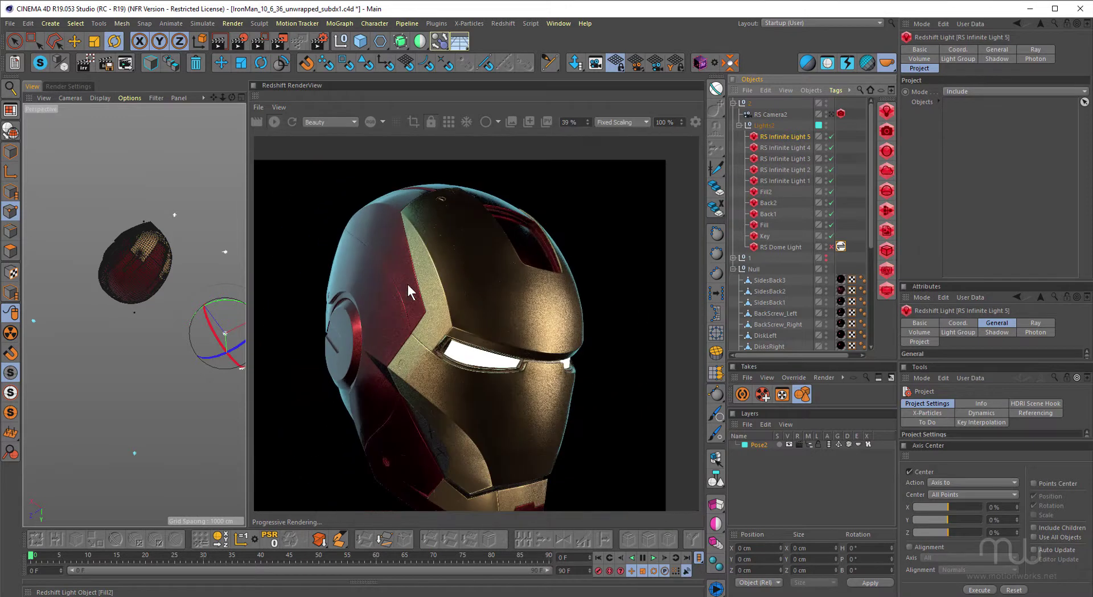
{"action": "left_click_drag", "start_coordinate": [488, 313], "coordinate": [477, 270]}
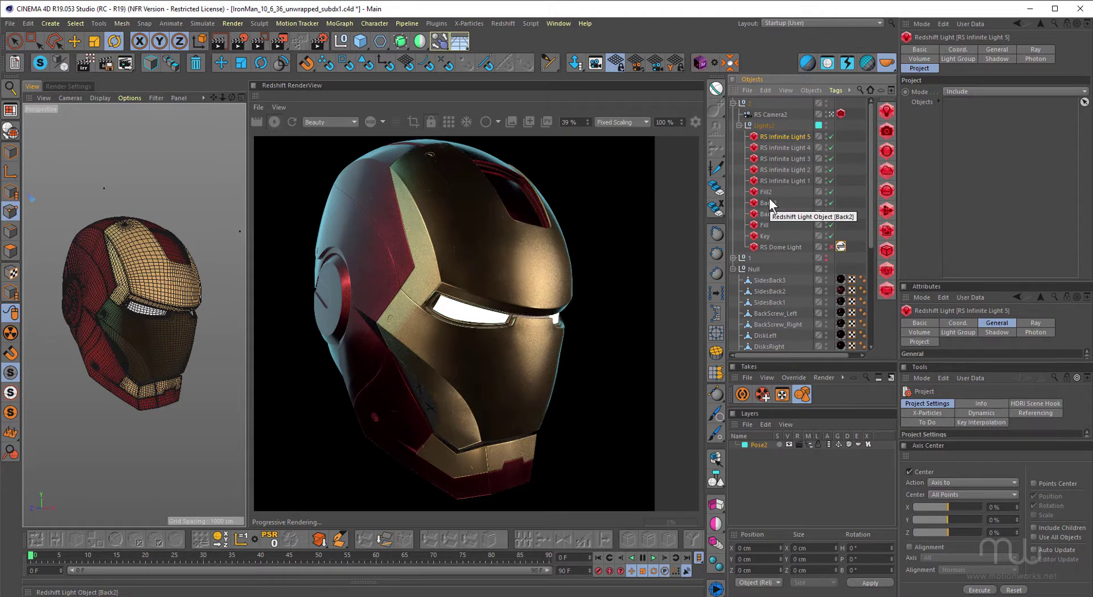
Collapse Lights2 and group 2, hide group 2, and make group 1's RS Camera1 active
{"action": "left_click", "coordinate": [739, 125]}
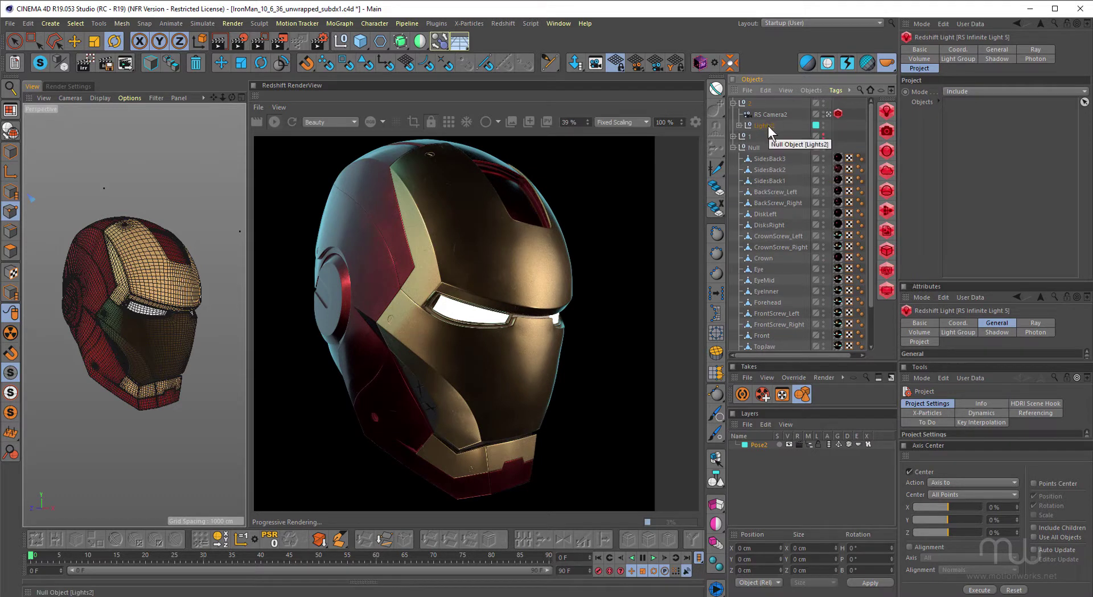
{"action": "left_click", "coordinate": [733, 102]}
{"action": "left_click", "coordinate": [823, 104]}
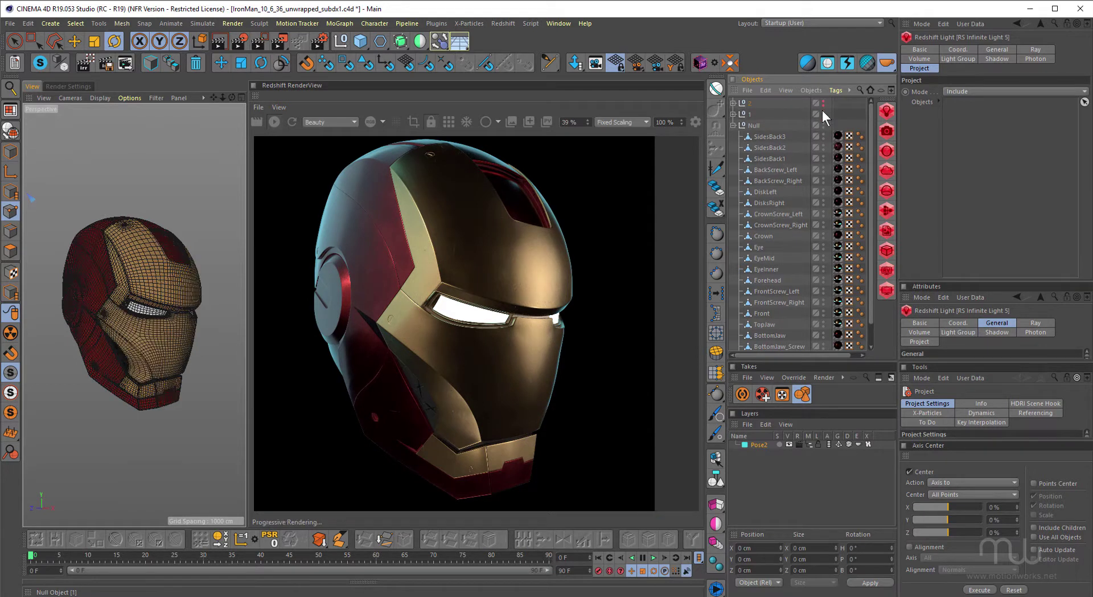
{"action": "left_click", "coordinate": [733, 113]}
{"action": "left_click", "coordinate": [828, 126]}
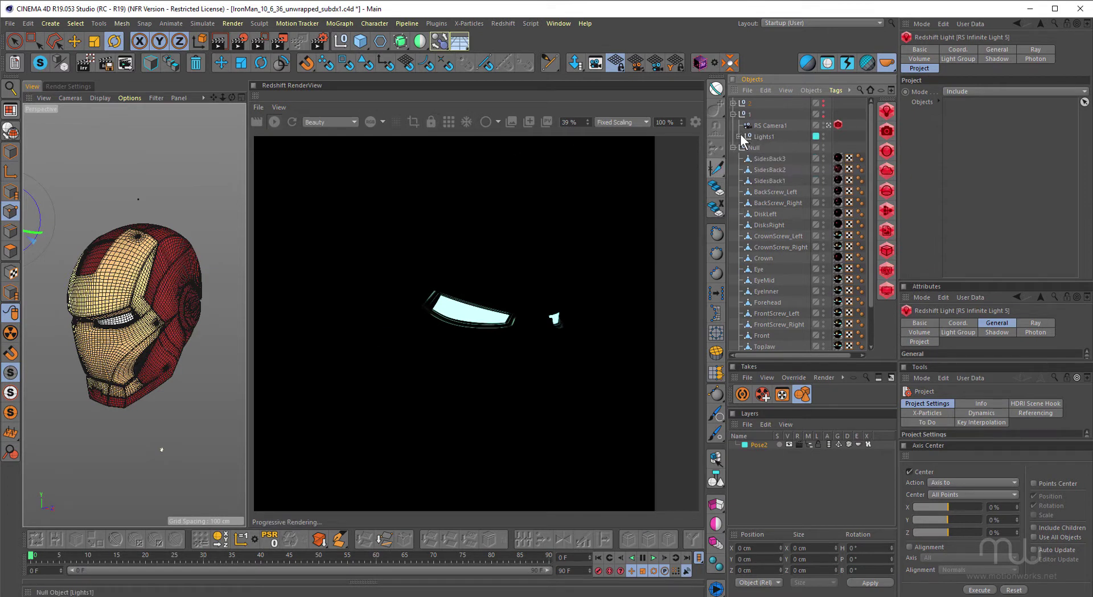
Expand and collapse Lights1, then zoom and pan the RenderView across the lit pose 1 helmet
{"action": "left_click", "coordinate": [739, 136]}
{"action": "left_click", "coordinate": [739, 136]}
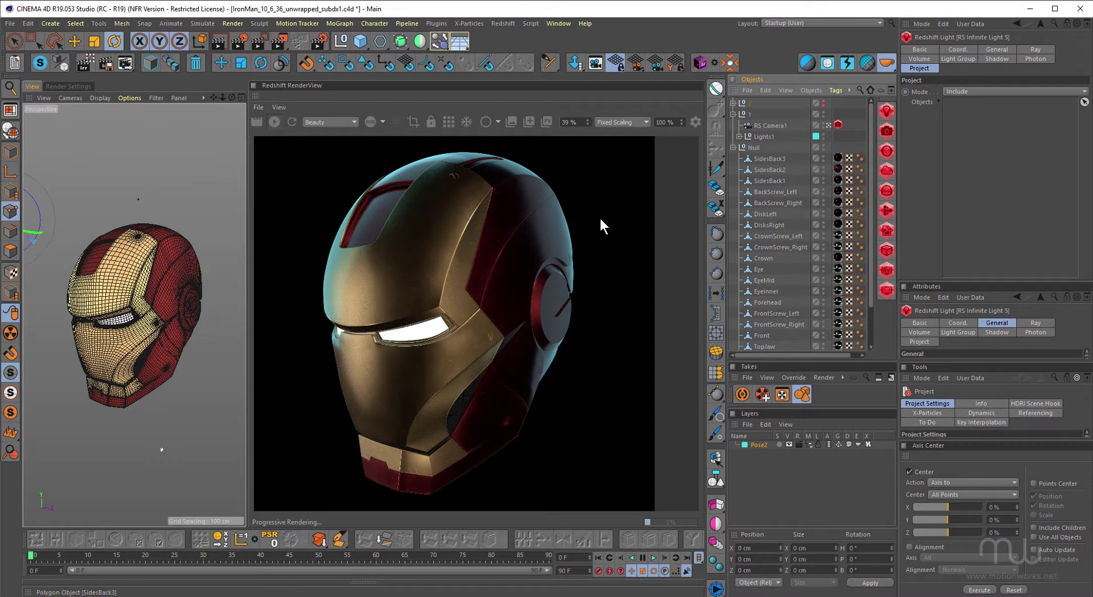
{"action": "scroll", "coordinate": [435, 312], "scroll_direction": "up", "scroll_amount": 1}
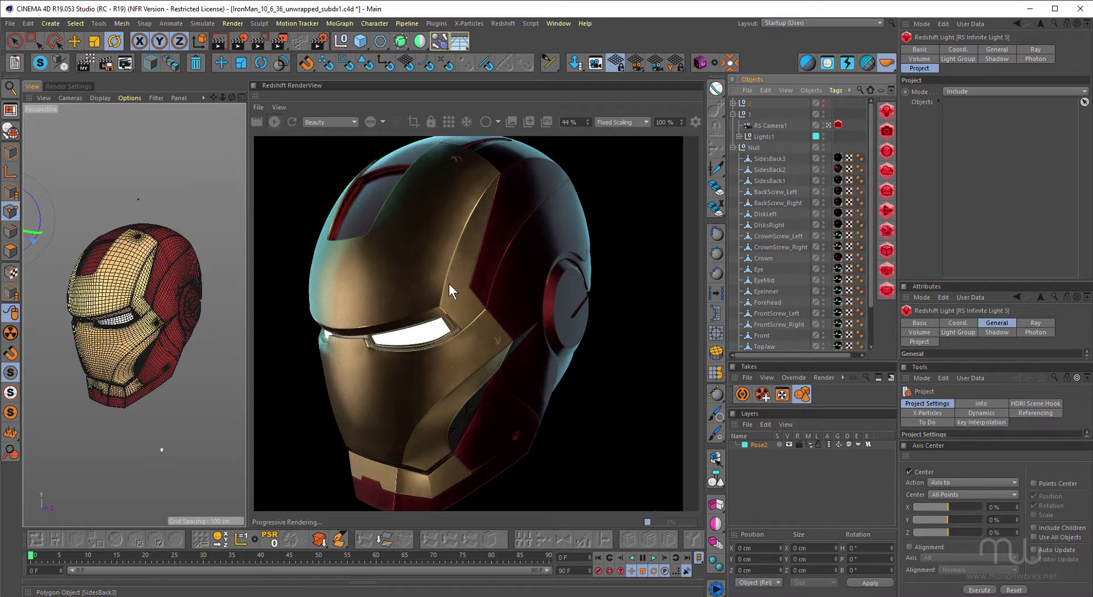
{"action": "scroll", "coordinate": [449, 285], "scroll_direction": "up", "scroll_amount": 1}
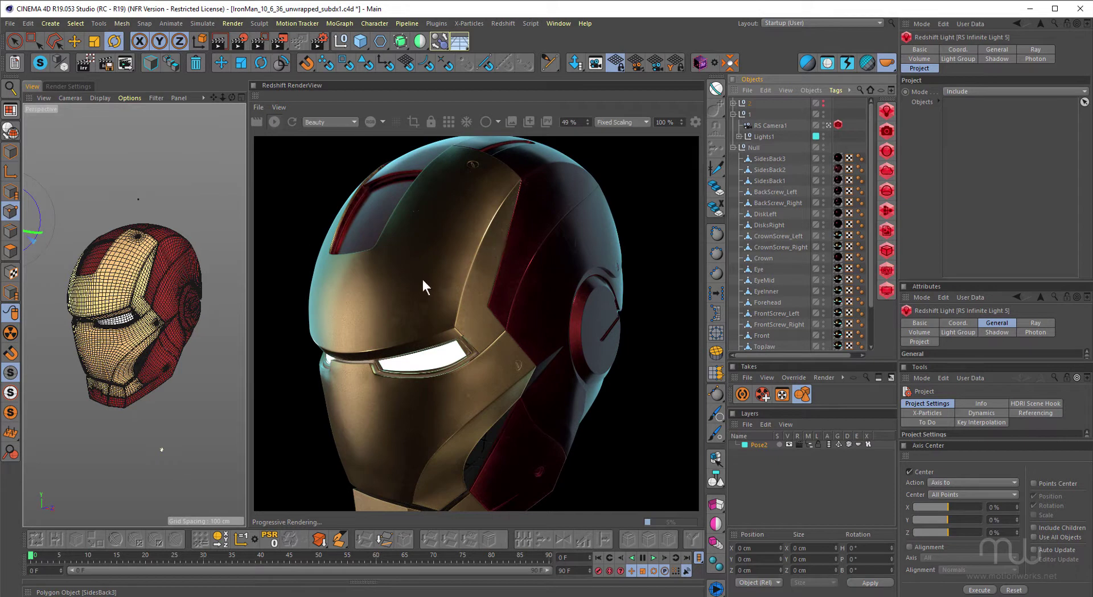
{"action": "middle_click_drag", "start_coordinate": [380, 312], "coordinate": [300, 247]}
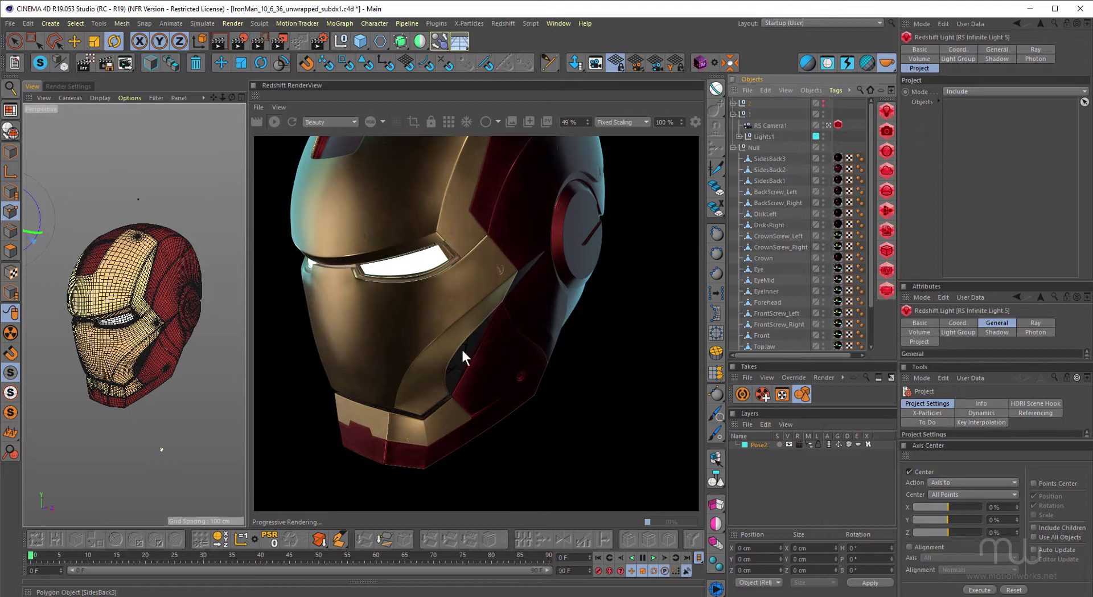
{"action": "middle_click_drag", "start_coordinate": [494, 356], "coordinate": [524, 378]}
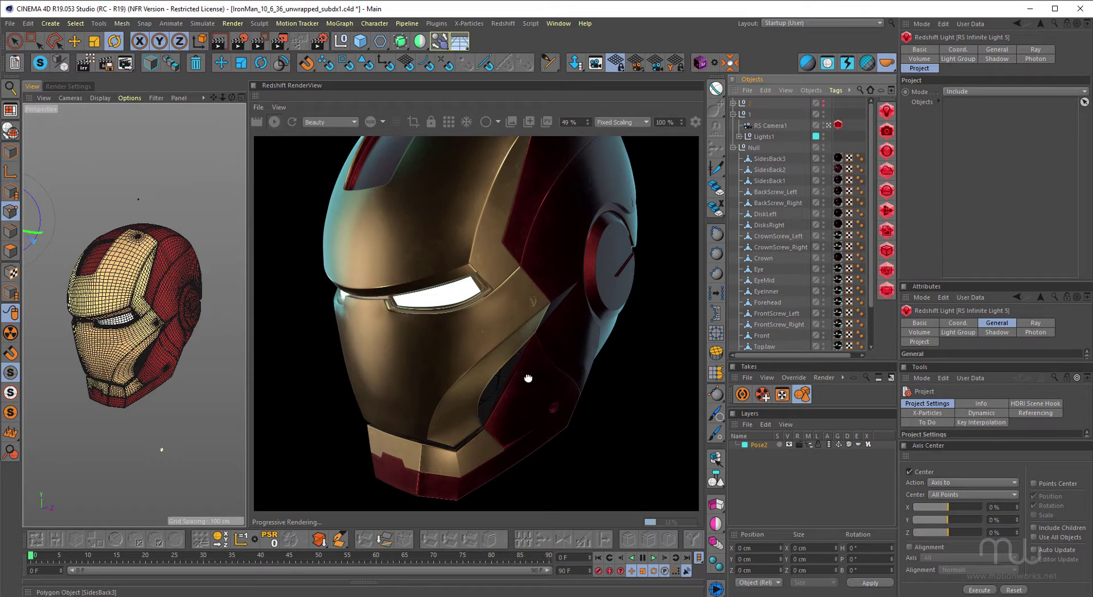